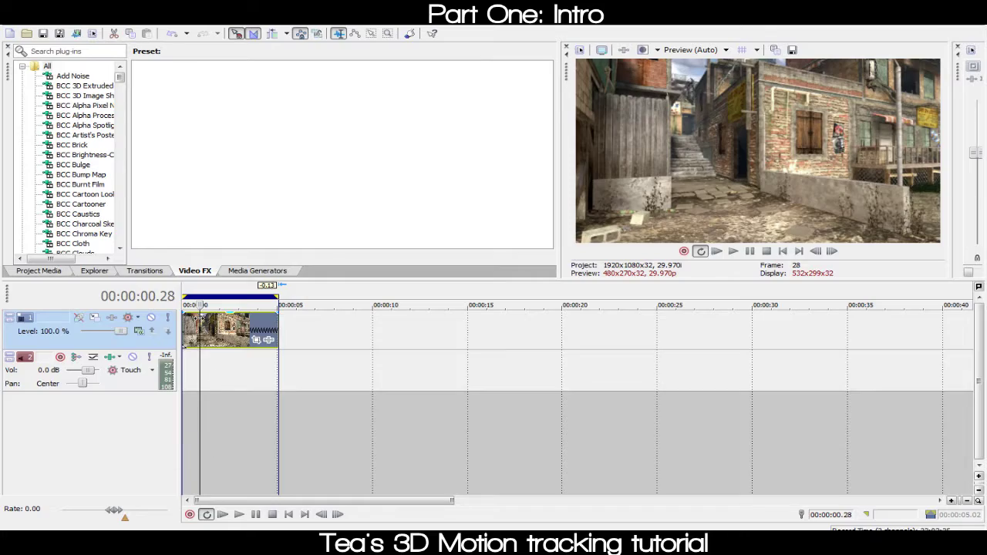
Scrub the alley clip on the Vegas Pro timeline to preview its frames
drag(199, 317, 221, 317)
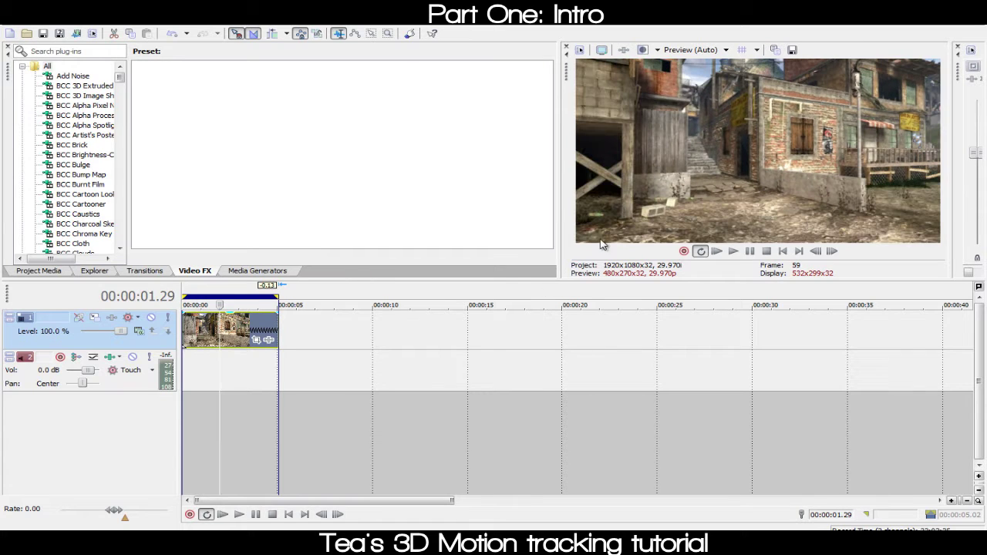
Scrub back to frame 45 and widen the preview panel, leaving the clip options unchanged
mouse_move(220, 324)
mouse_down()
mouse_move(242, 324)
mouse_move(212, 324)
mouse_up()
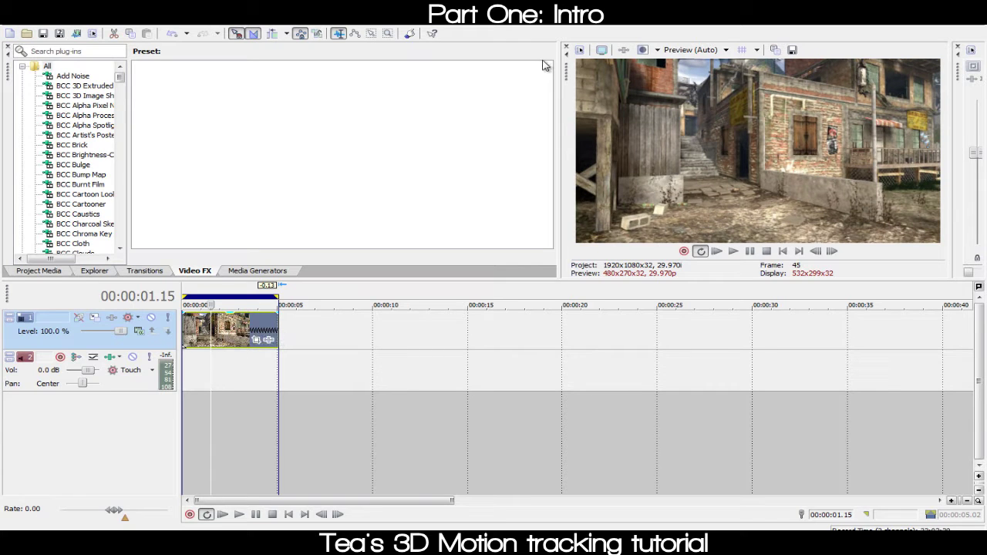
drag(558, 63, 548, 82)
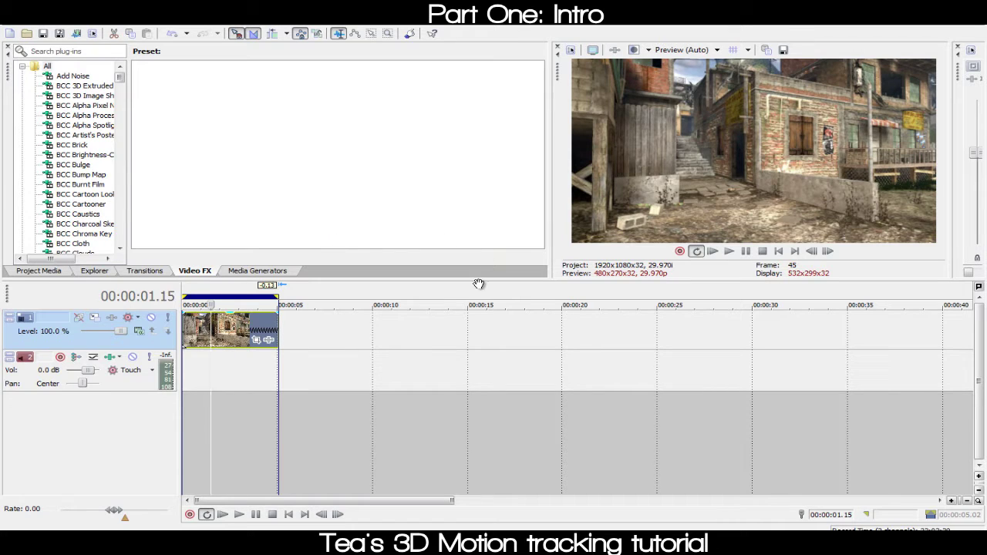
right_click(239, 324)
key(Escape)
Play the clip, then stop playback with the playhead at 00:00:01.24
key(space)
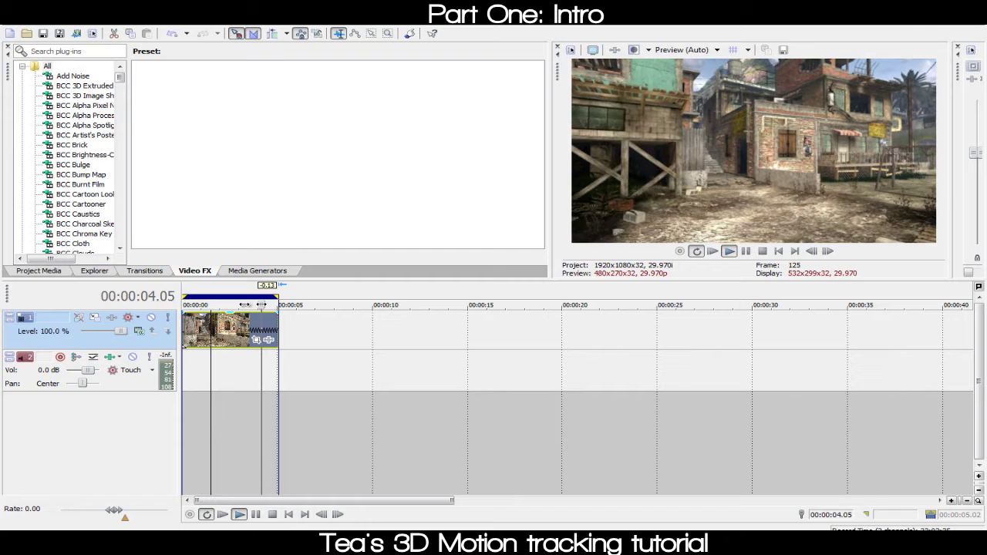
drag(262, 305, 221, 319)
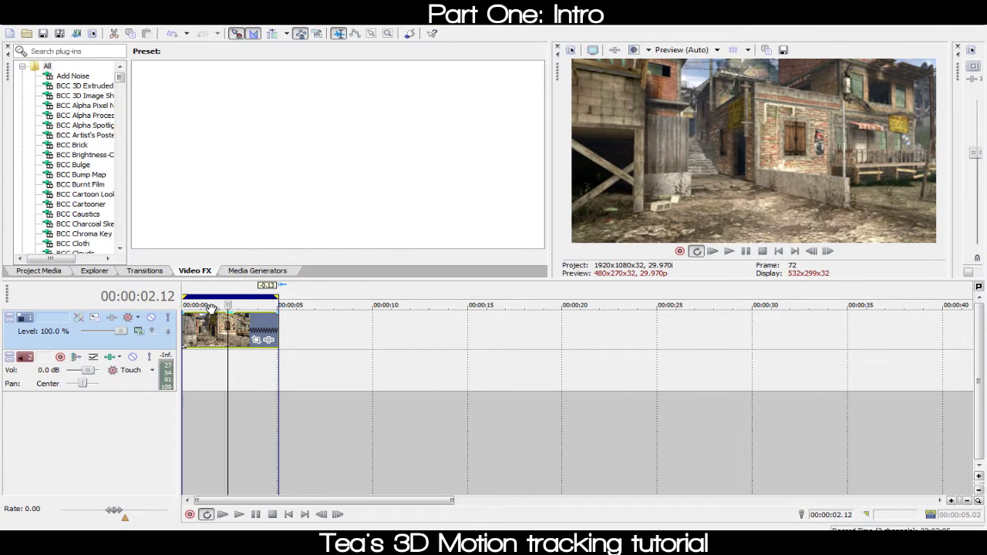
drag(232, 306, 202, 305)
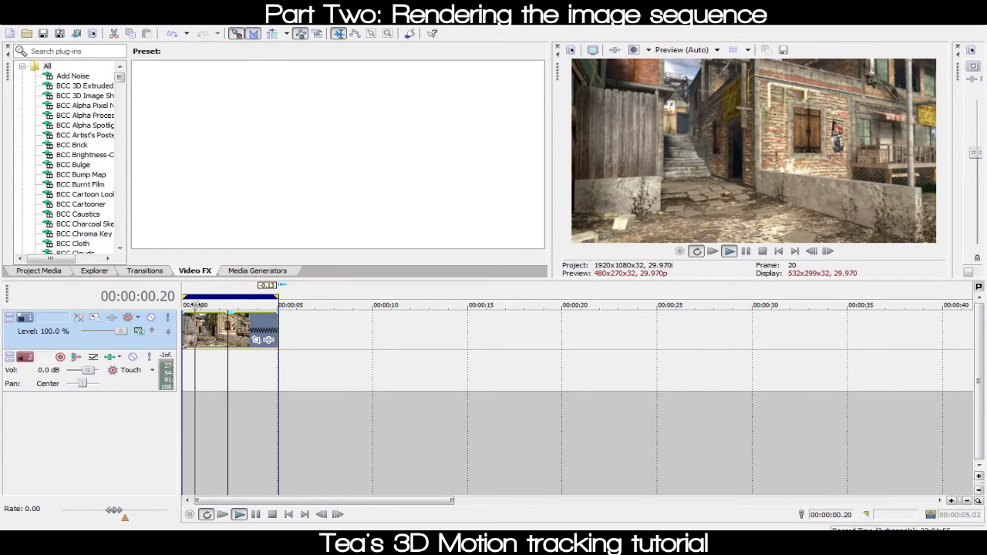
key(Return)
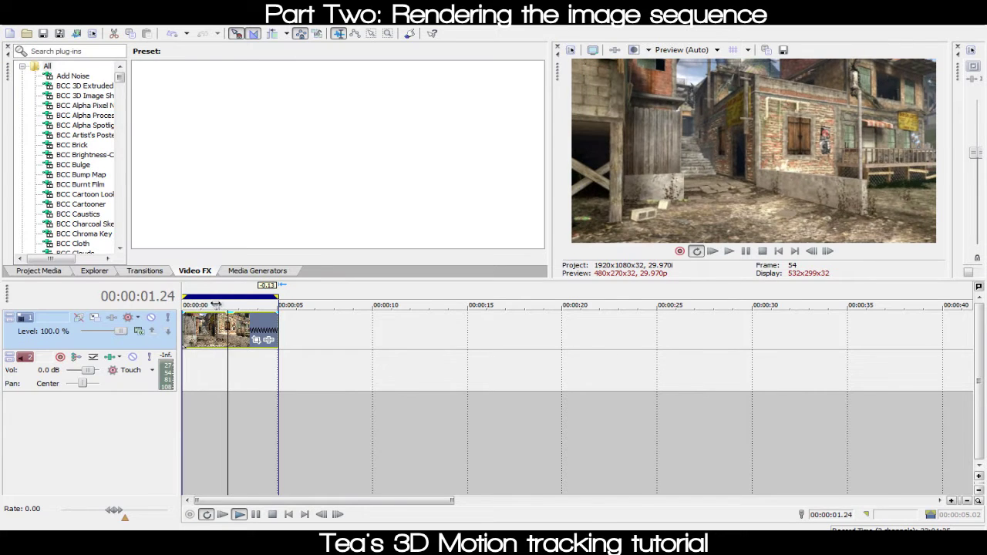
Check the timeline and clip options without changes and set the playhead to 00:00:02.02
key(shift+F10)
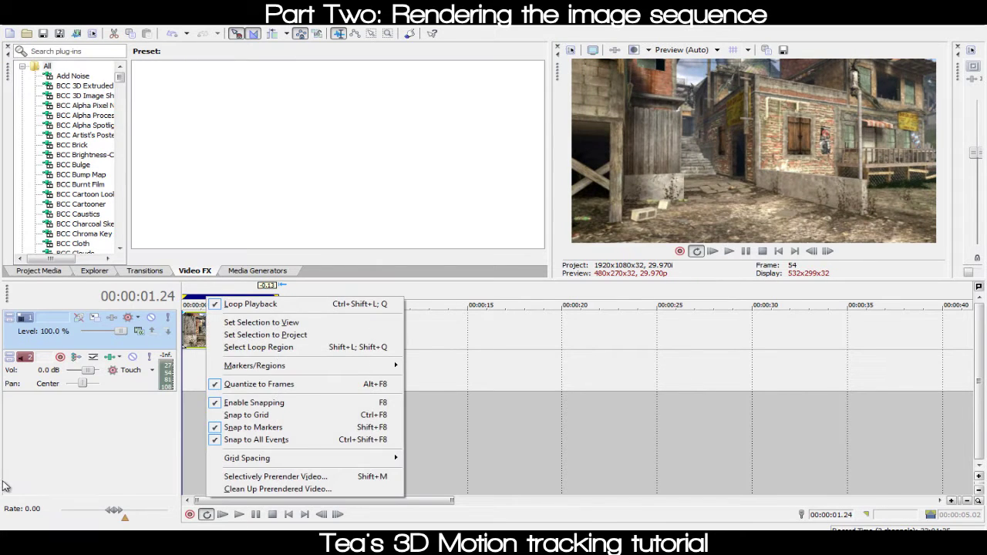
key(Escape)
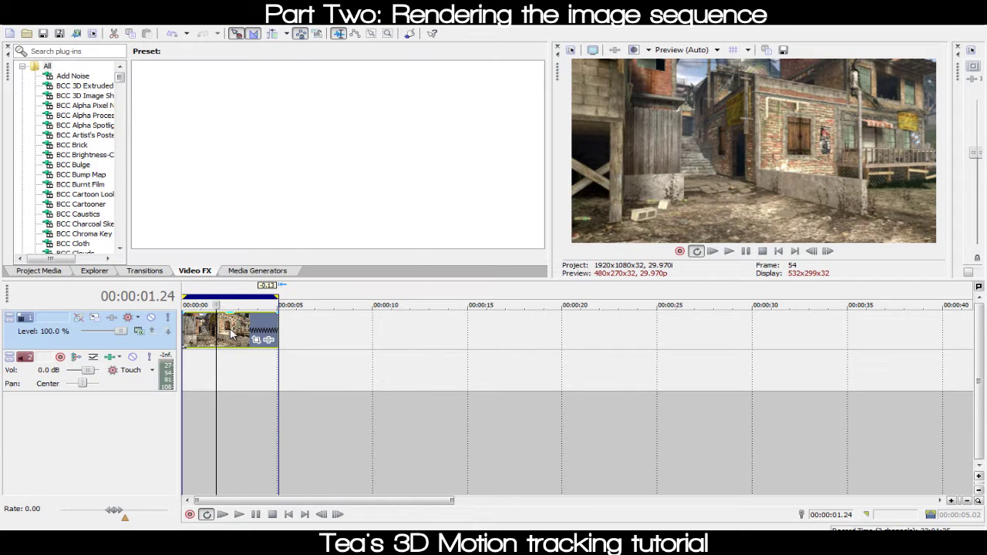
right_click(231, 334)
mouse_move(326, 437)
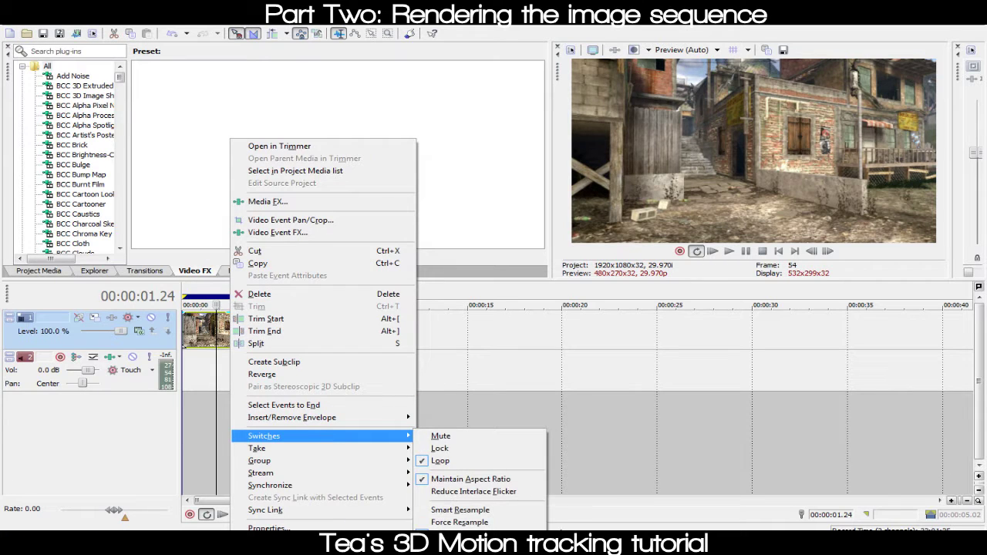
click(486, 102)
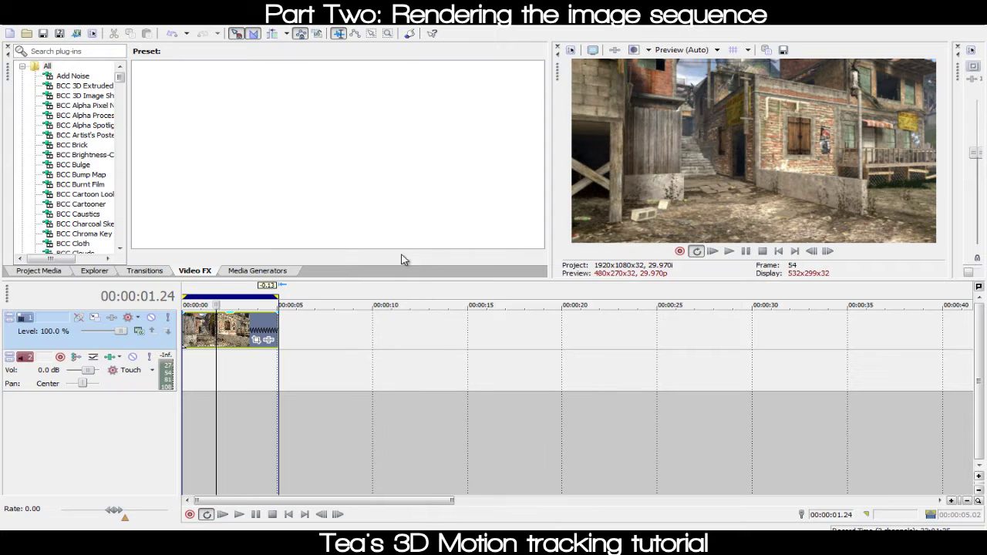
click(214, 328)
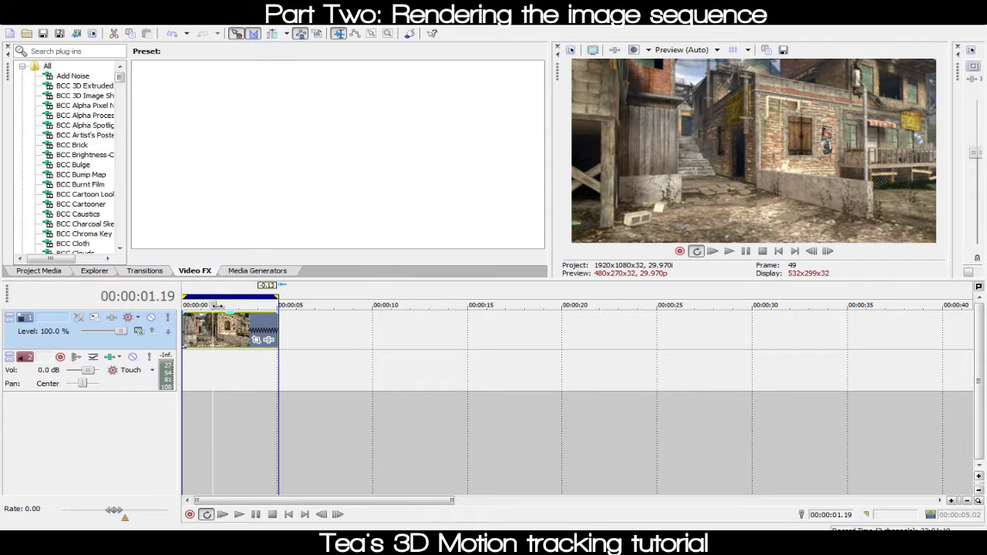
click(222, 327)
In Render As, choose JPEG image sequence output named Untitled in the Desktop seq folder
click(6, 23)
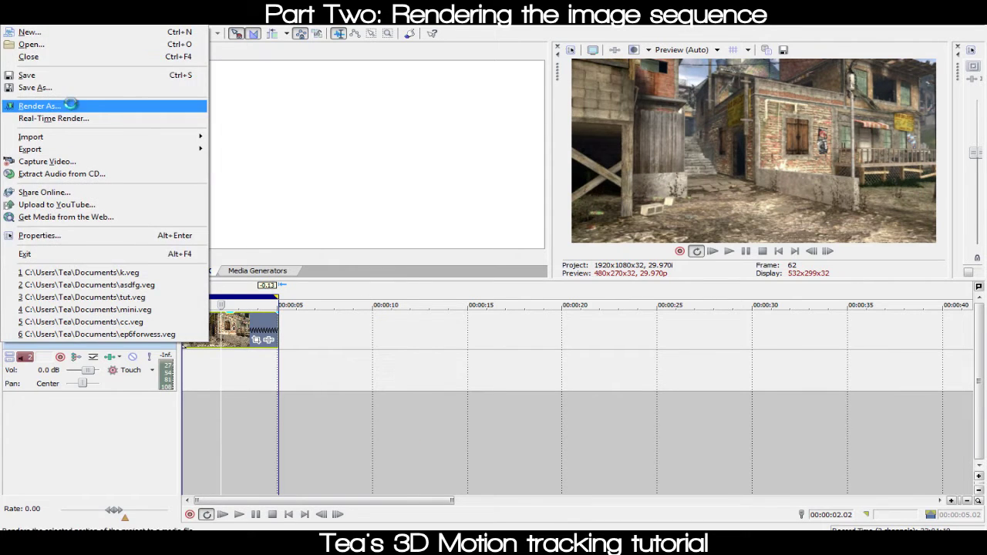
click(35, 104)
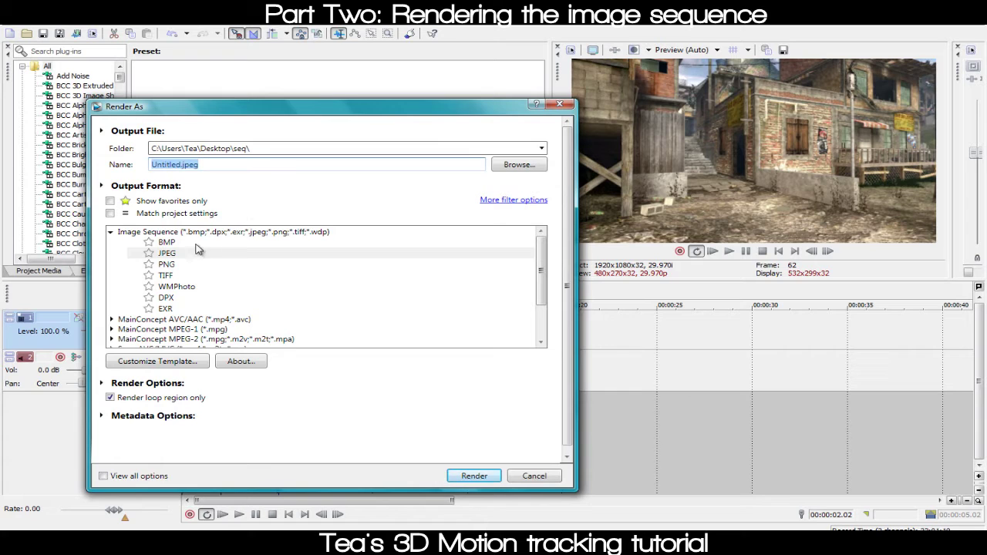
click(164, 254)
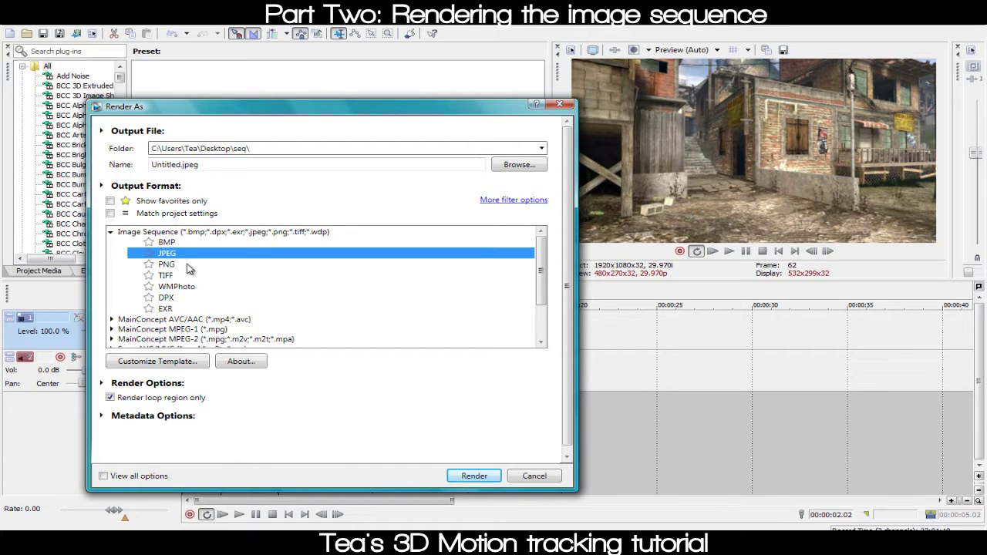
click(189, 265)
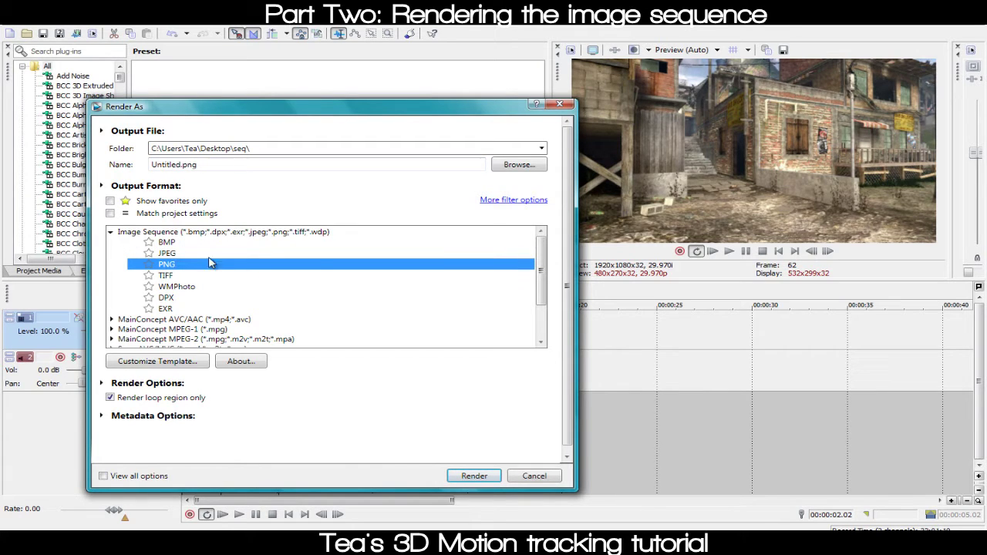
click(180, 255)
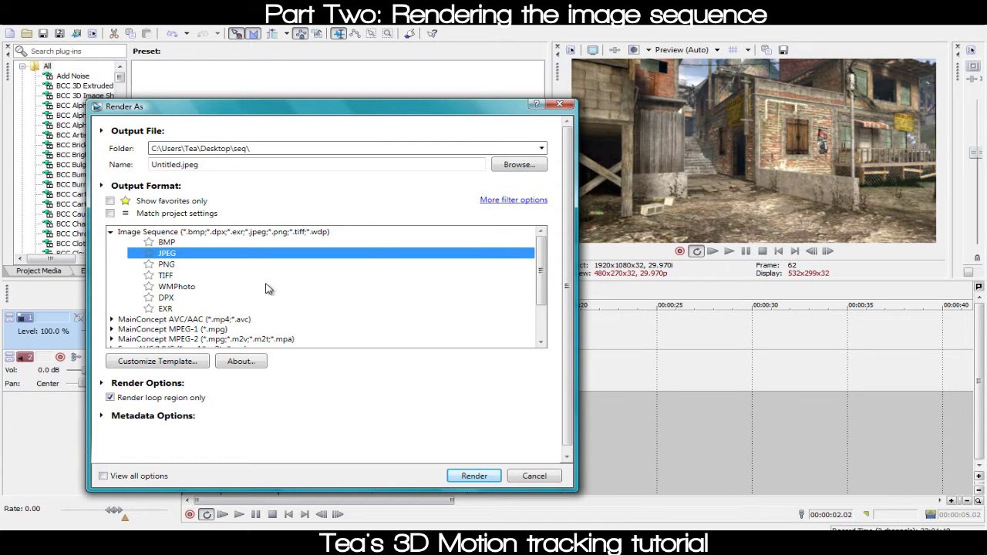
click(473, 478)
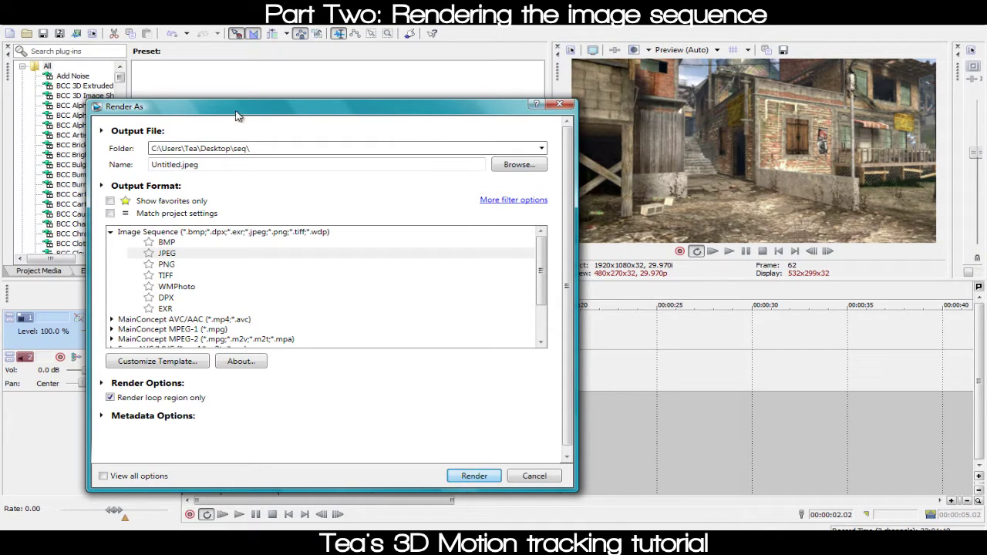
click(519, 165)
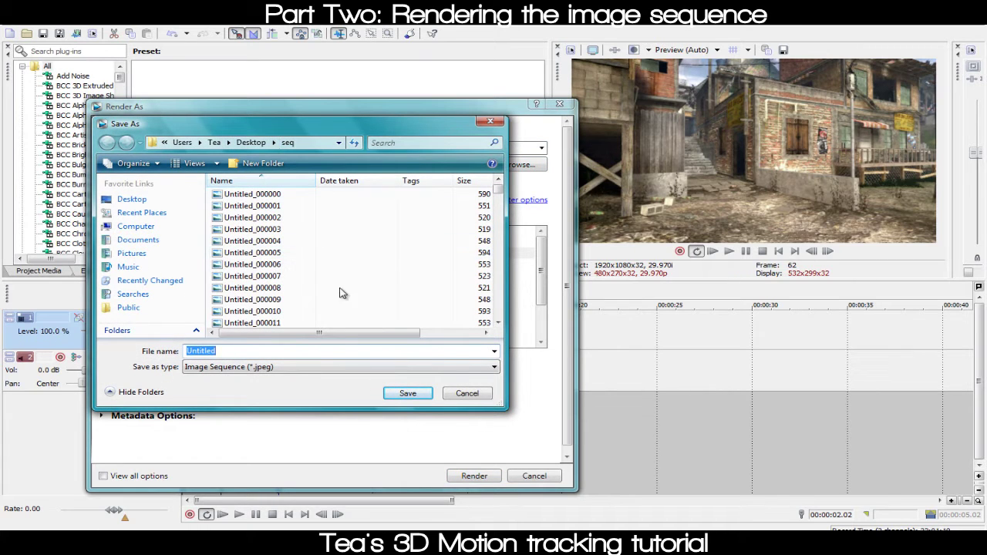
click(413, 402)
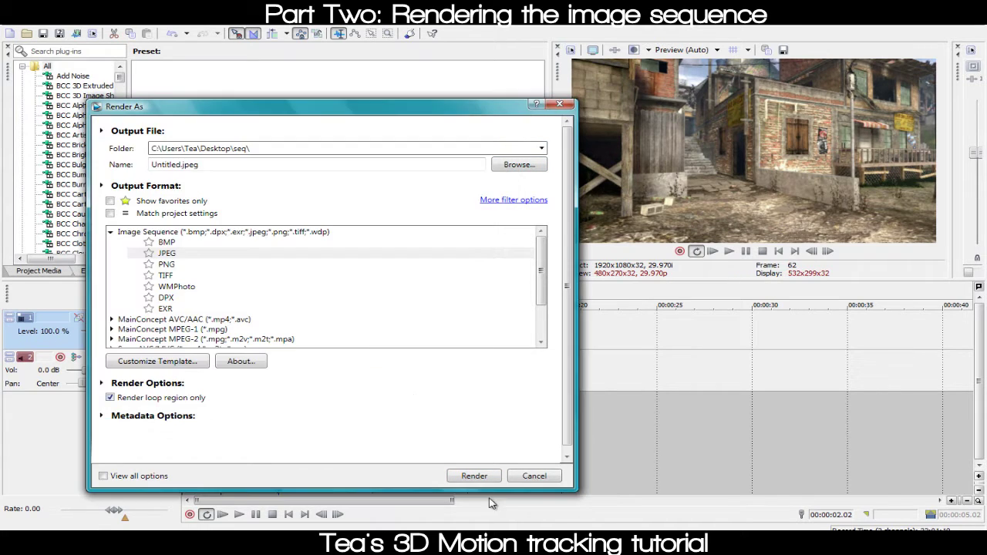
Render the Untitled.jpeg image sequence and close the 25-second completion notice
click(484, 474)
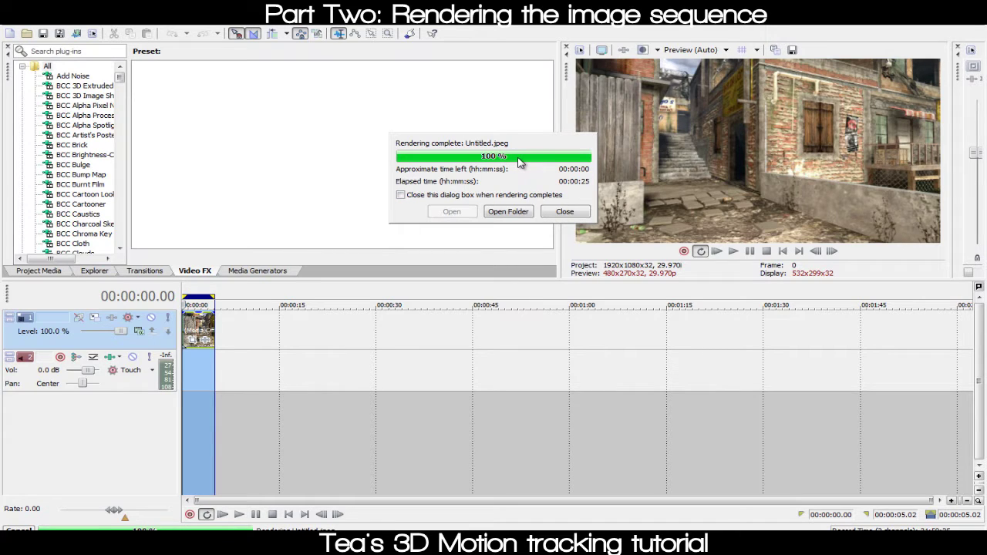
click(566, 212)
right_click(194, 334)
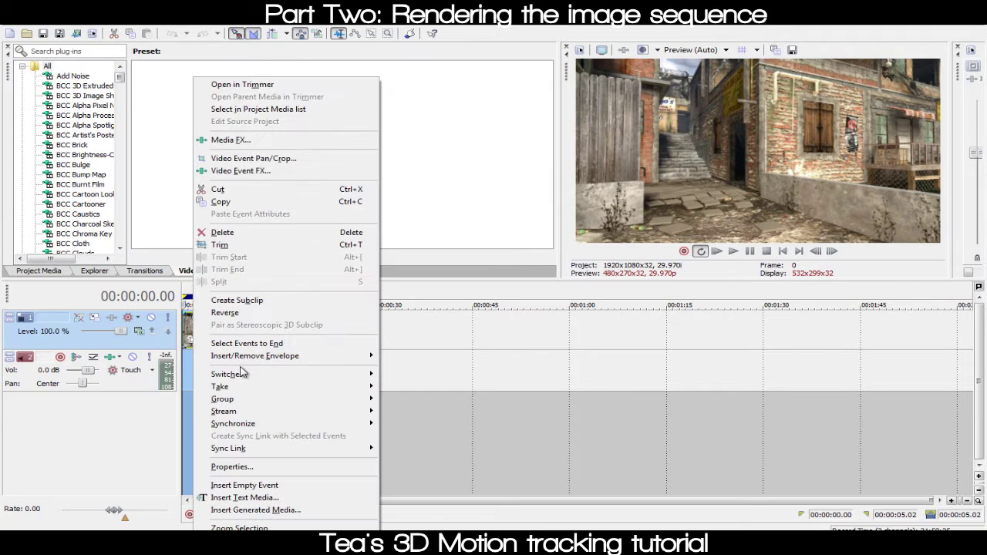
click(458, 229)
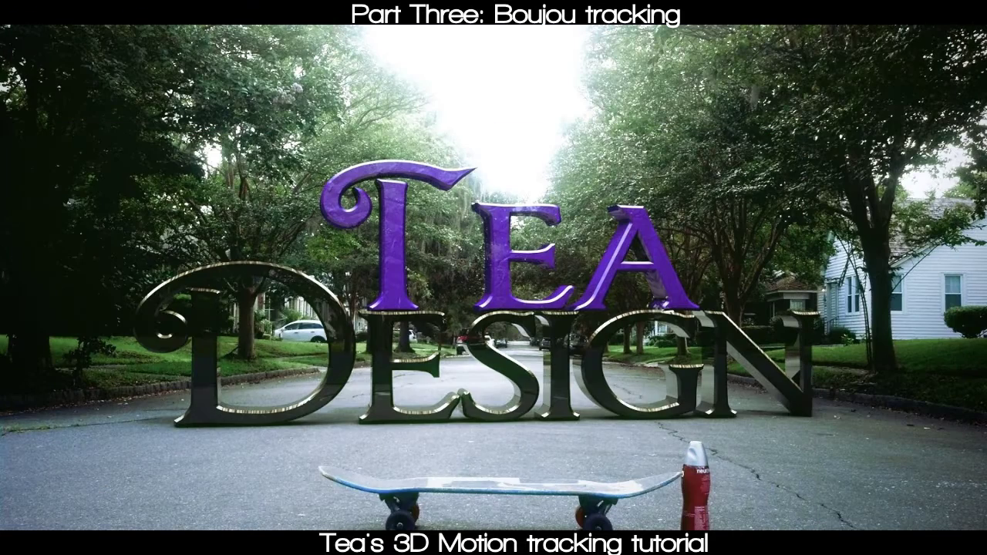
Launch boujou 5.0 from the Start menu and allow it past the security warning
key(super)
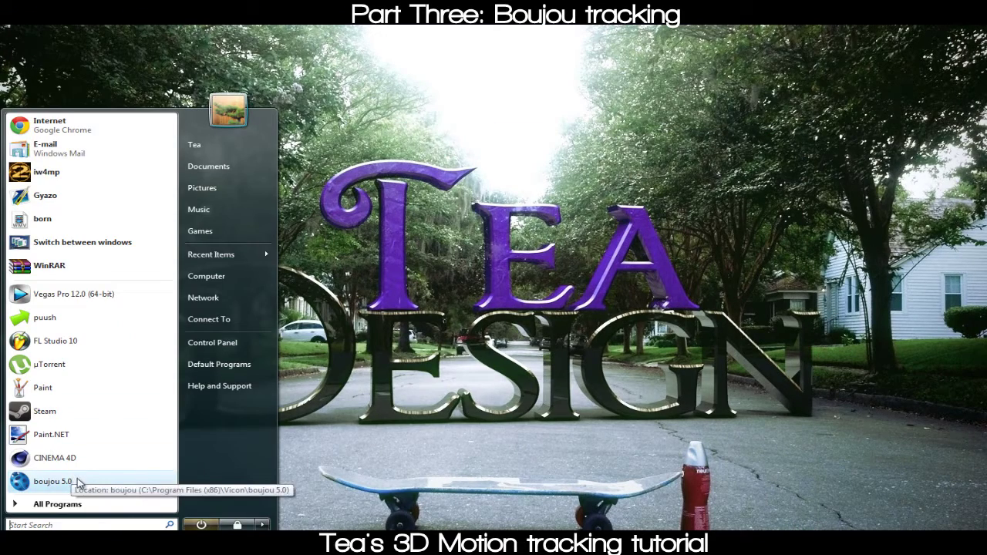
click(54, 481)
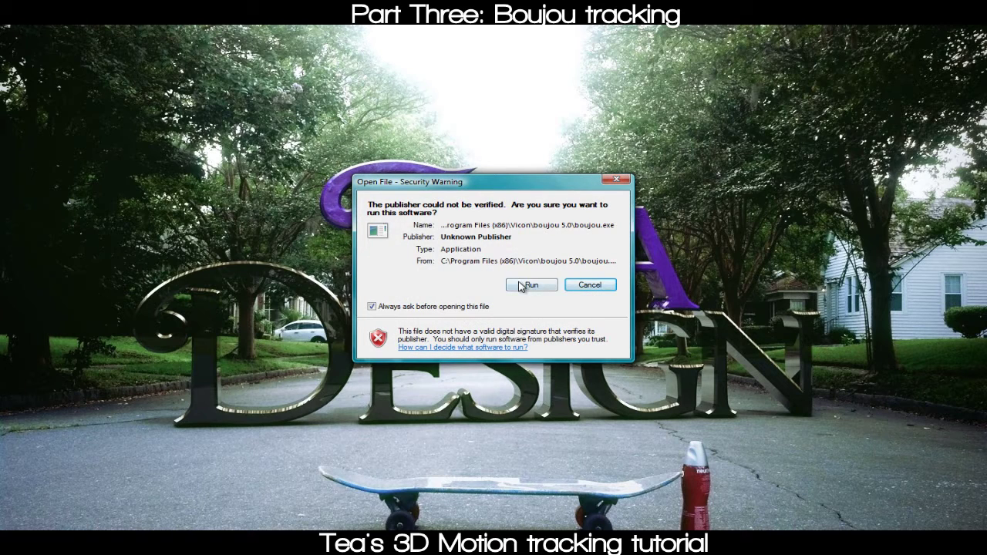
click(531, 285)
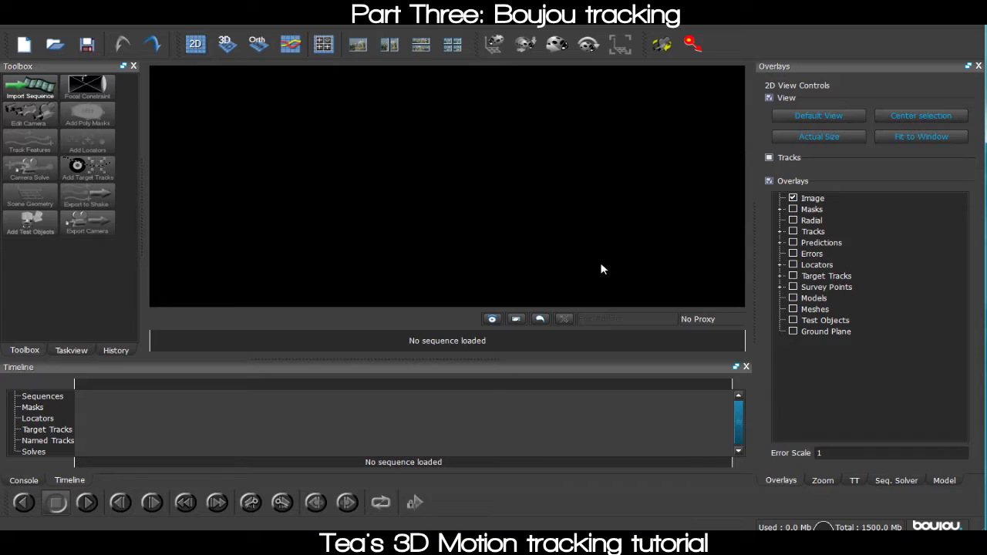
Start an image sequence import, browse up to drive C, then cancel it
click(29, 86)
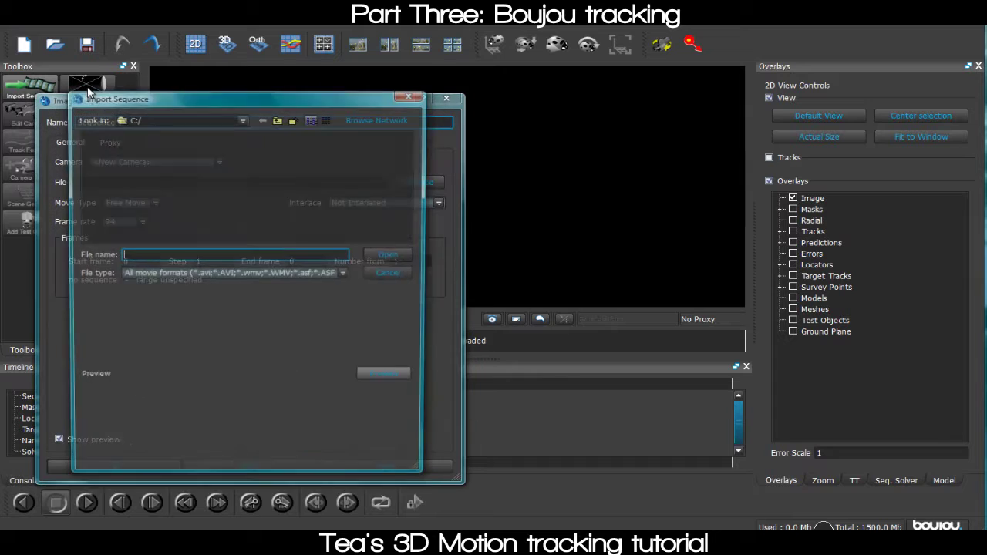
double_click(94, 139)
double_click(94, 139)
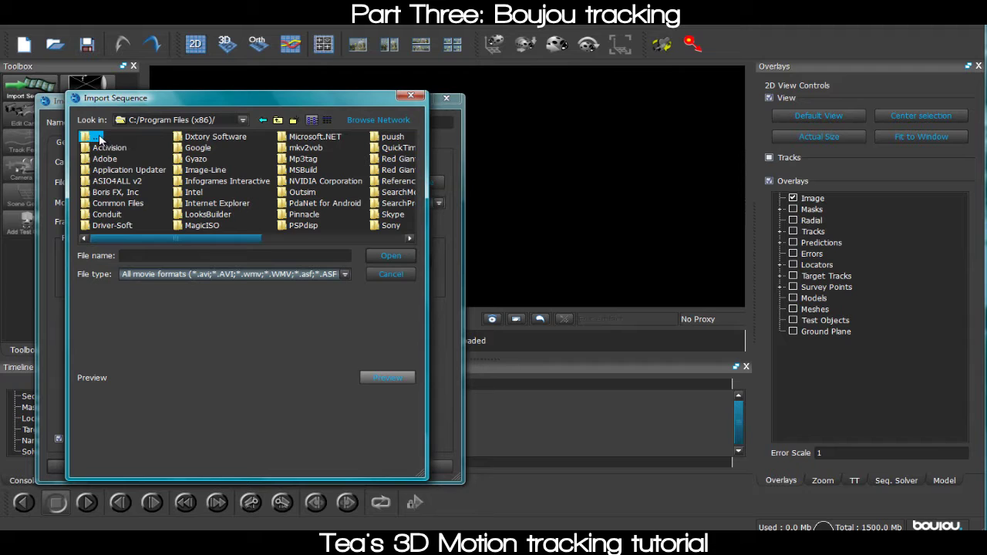
double_click(99, 136)
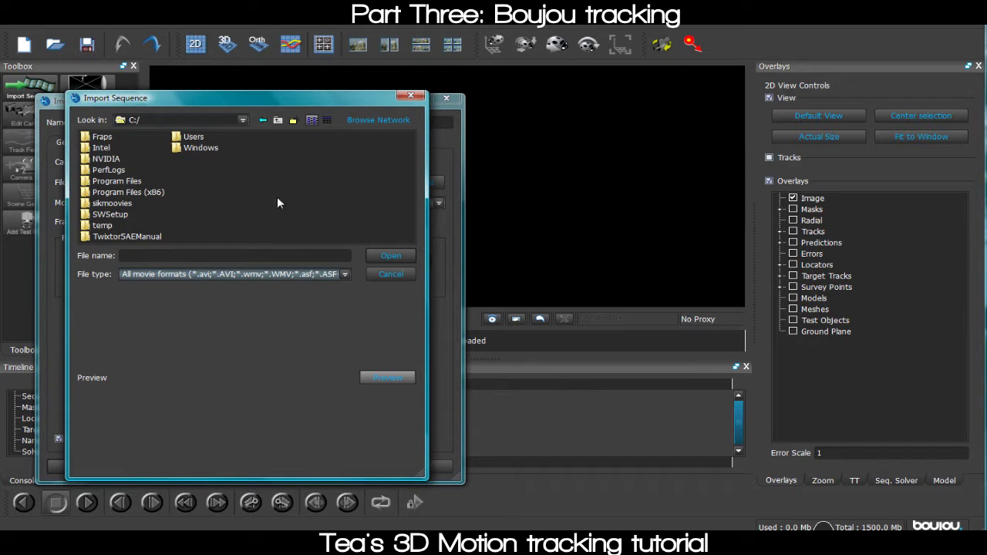
click(391, 274)
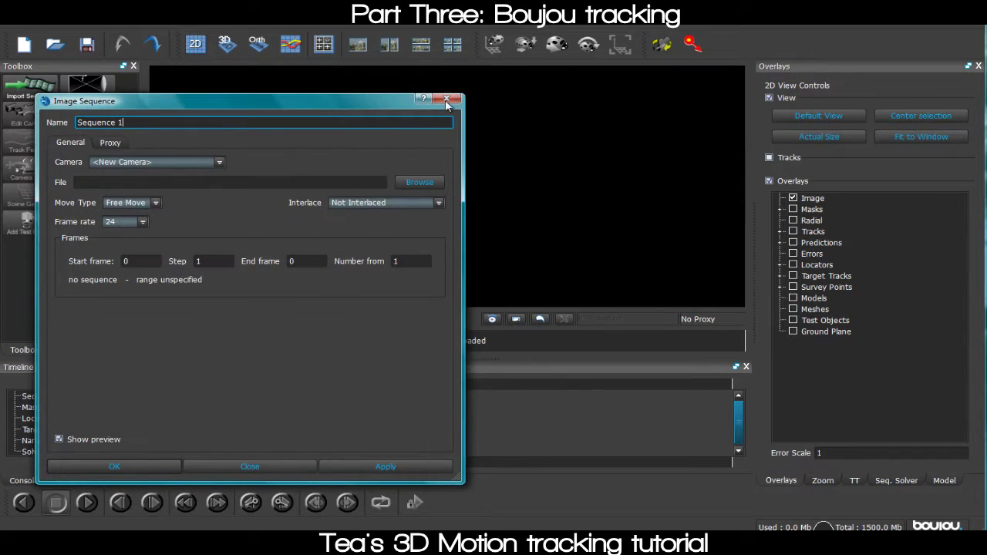
click(446, 101)
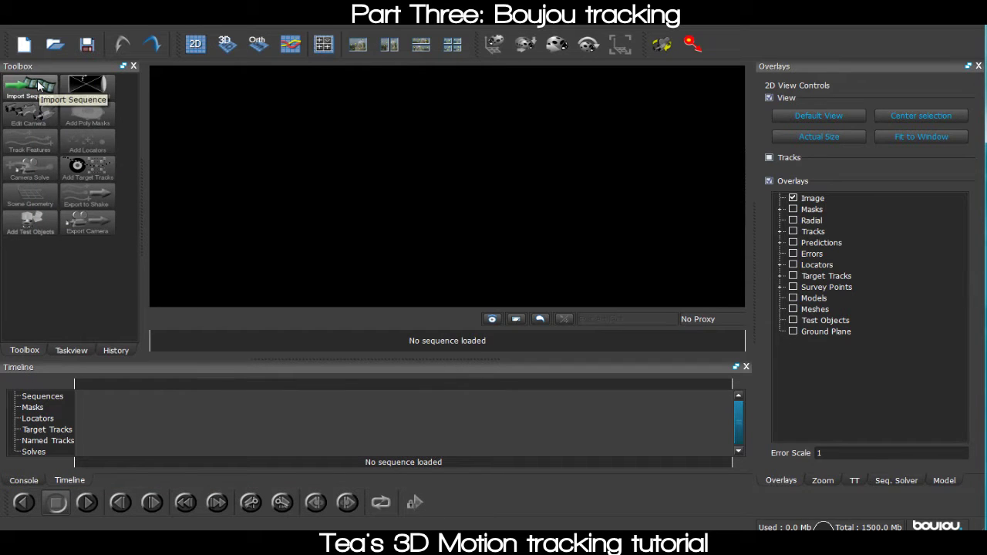
Import again and pick Untitled_000000.jpeg from the Desktop seq2 folder as the first frame
click(17, 90)
double_click(106, 141)
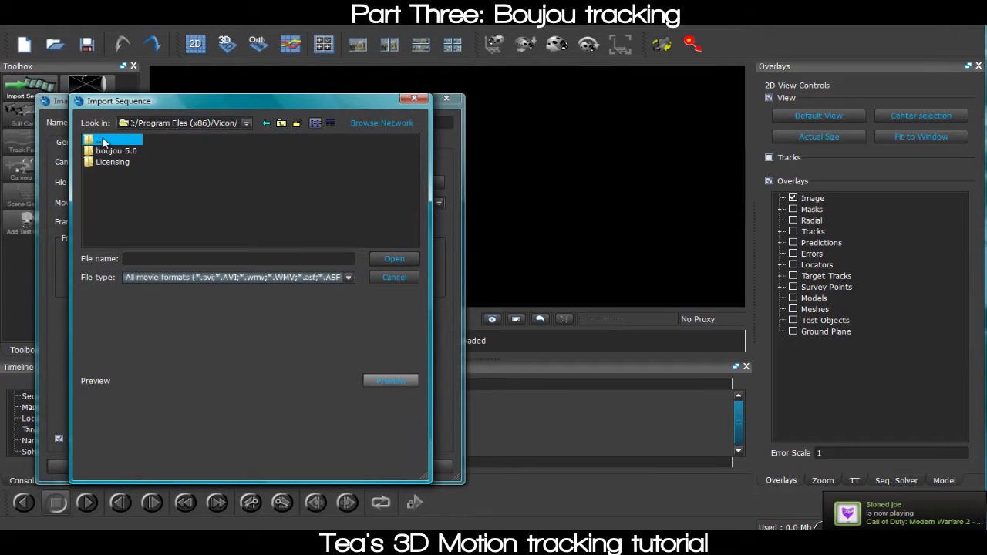
double_click(105, 142)
double_click(104, 142)
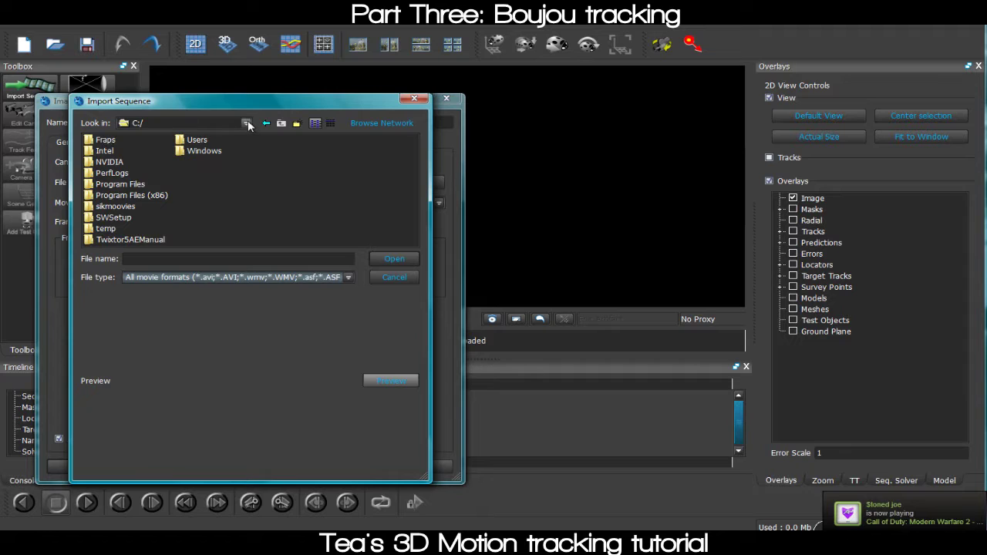
double_click(195, 140)
right_click(191, 144)
click(100, 173)
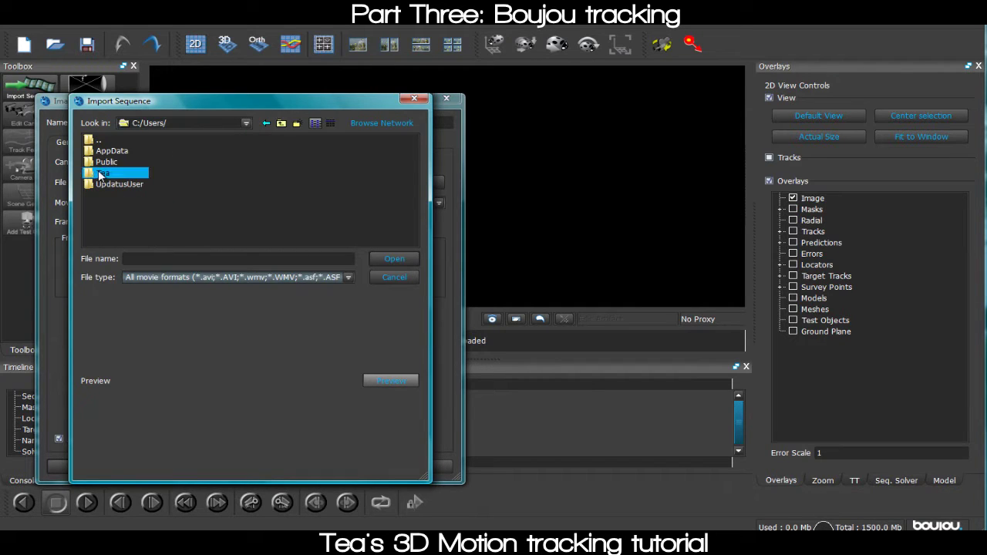
double_click(99, 173)
double_click(99, 173)
click(98, 172)
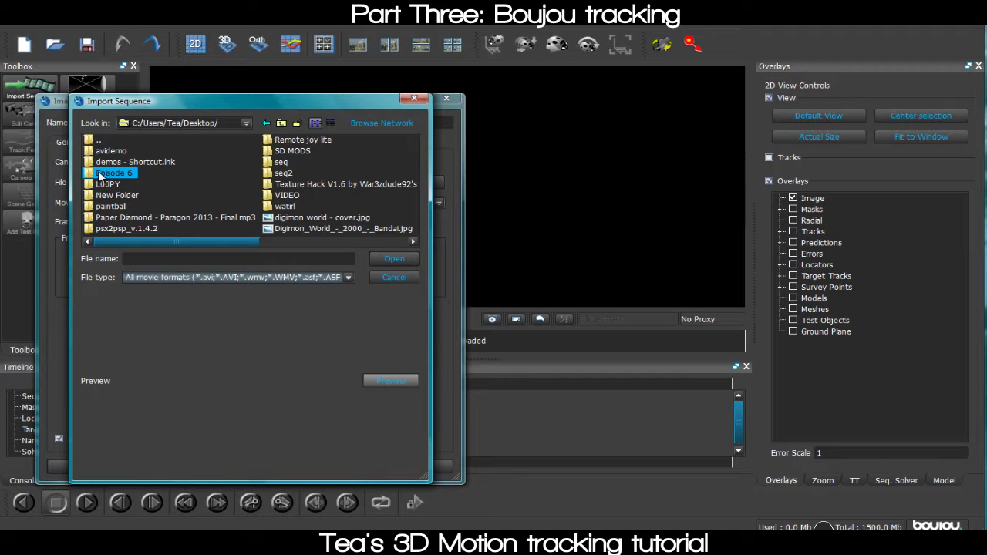
click(280, 172)
double_click(279, 172)
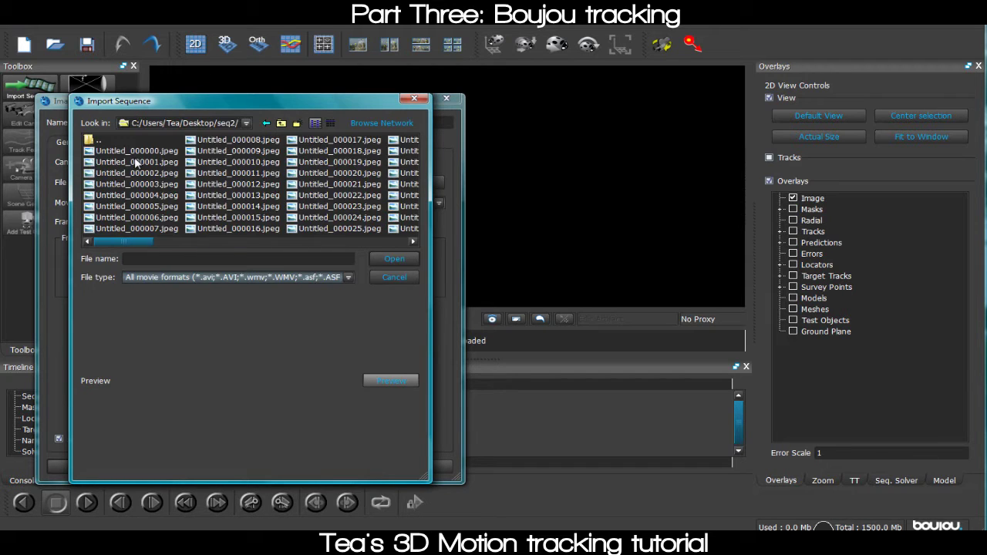
click(134, 152)
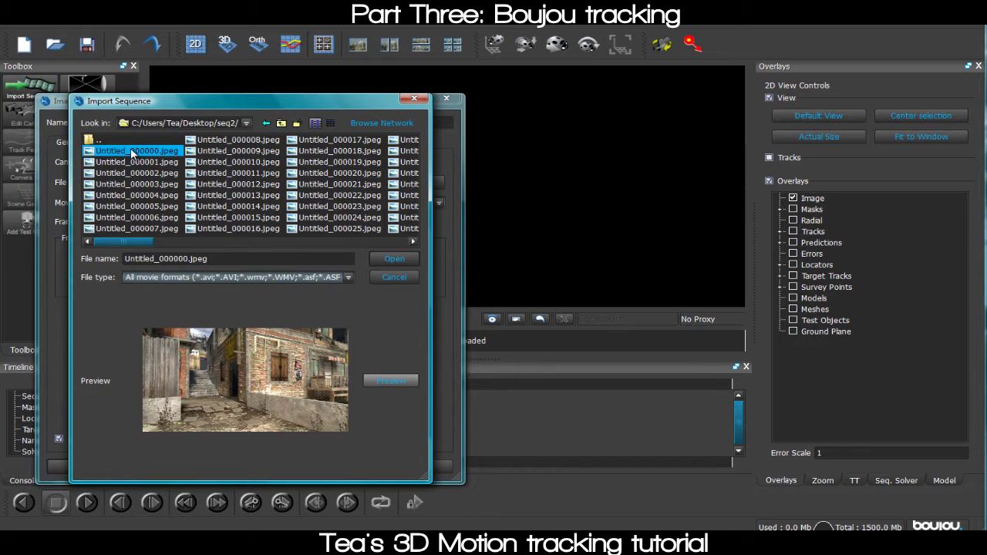
double_click(132, 152)
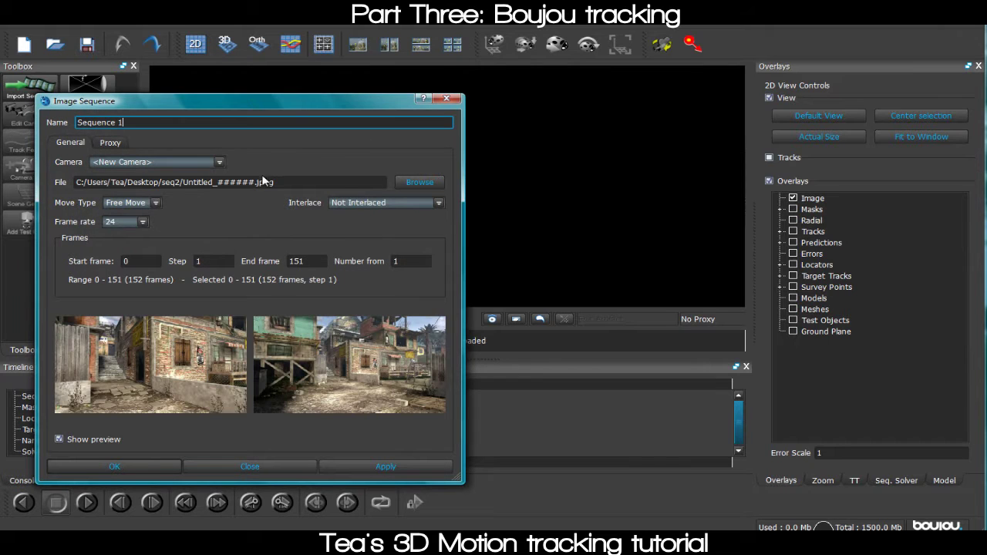
Re-browse seq2, preview frames 11 and 21, and reload from Untitled_000000.jpeg (frames 0–151)
drag(180, 182, 82, 182)
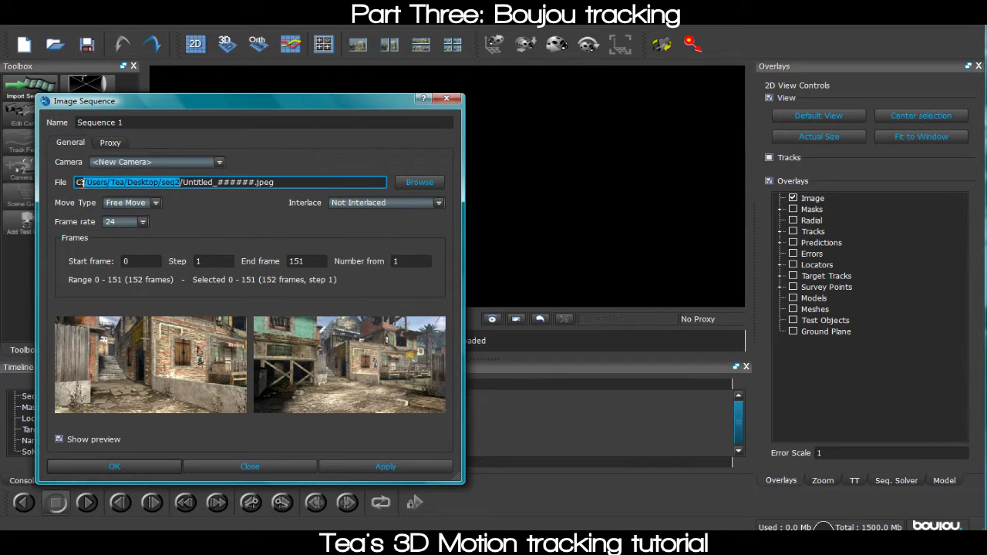
click(418, 182)
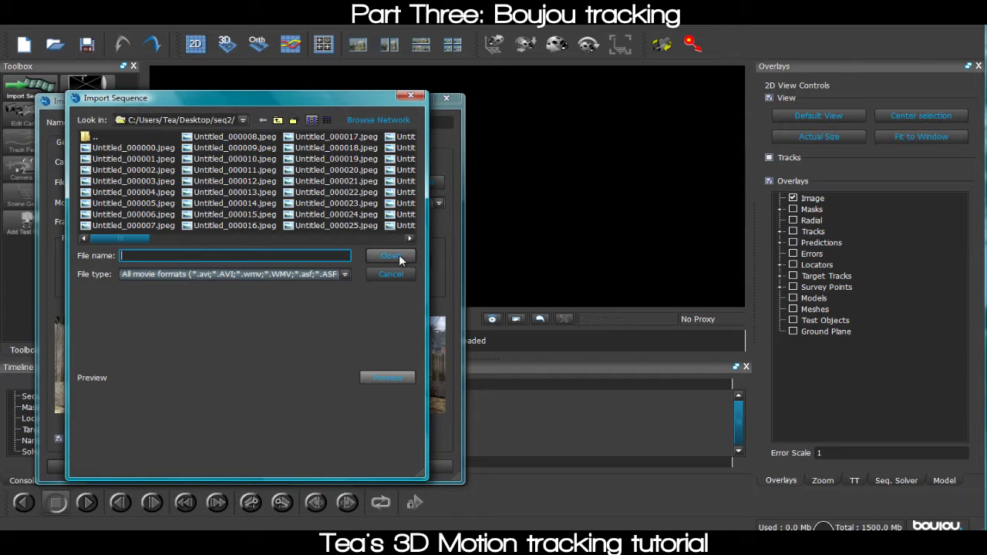
click(274, 172)
click(336, 180)
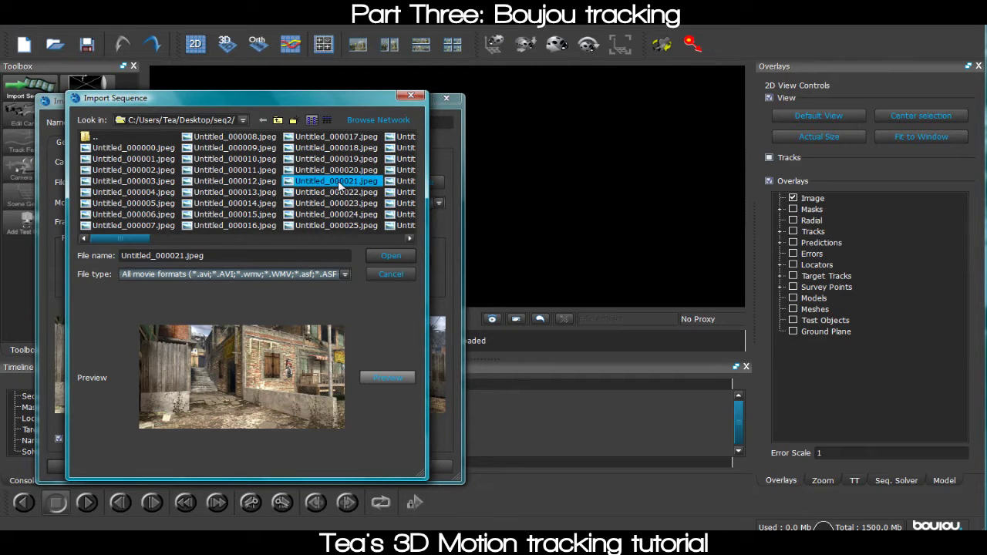
click(136, 150)
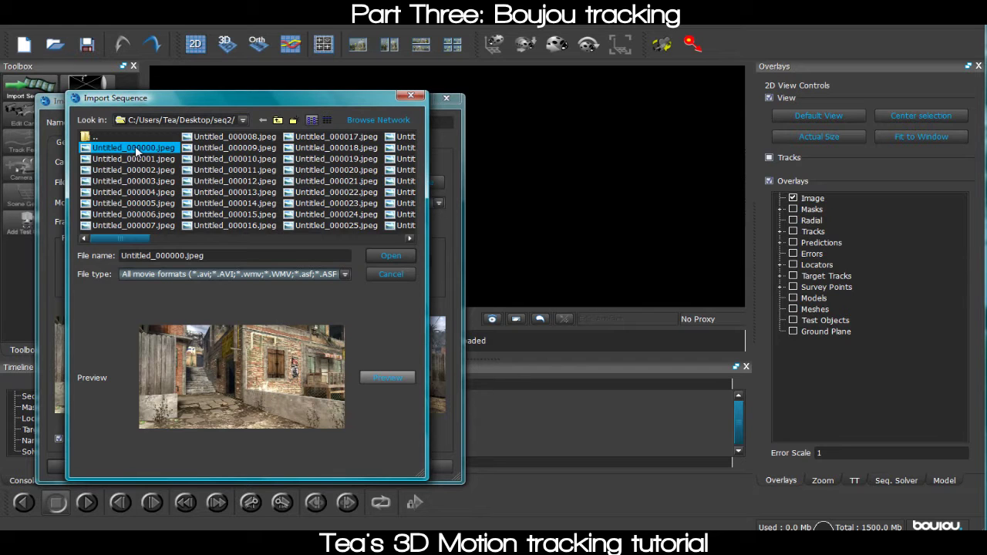
double_click(135, 148)
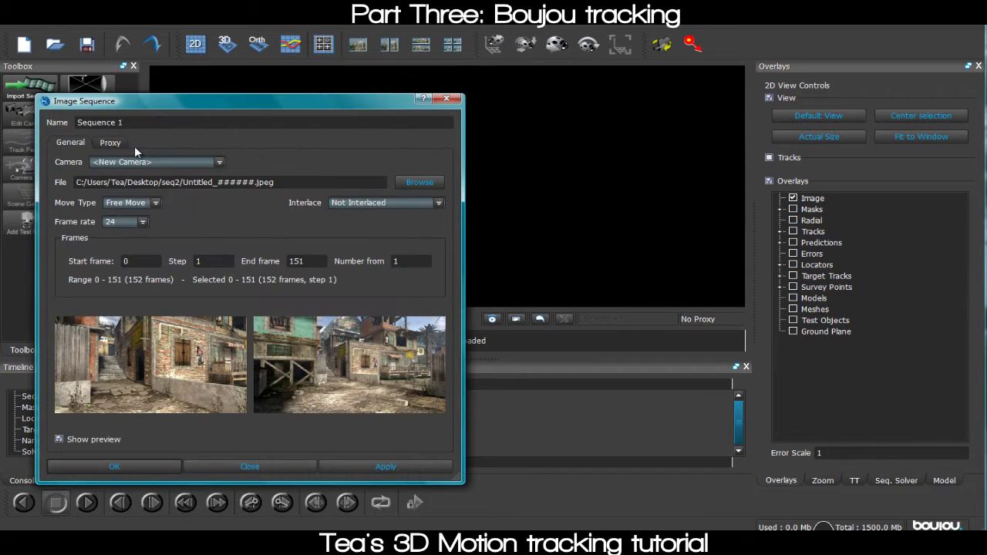
click(120, 226)
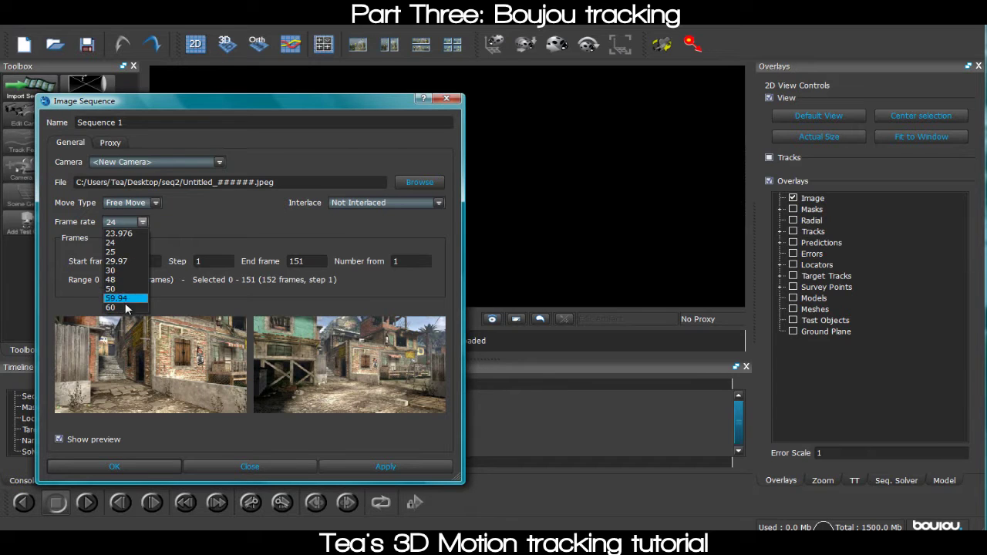
Set the sequence frame rate to 60 fps, apply it, and close the Image Sequence dialog
click(128, 309)
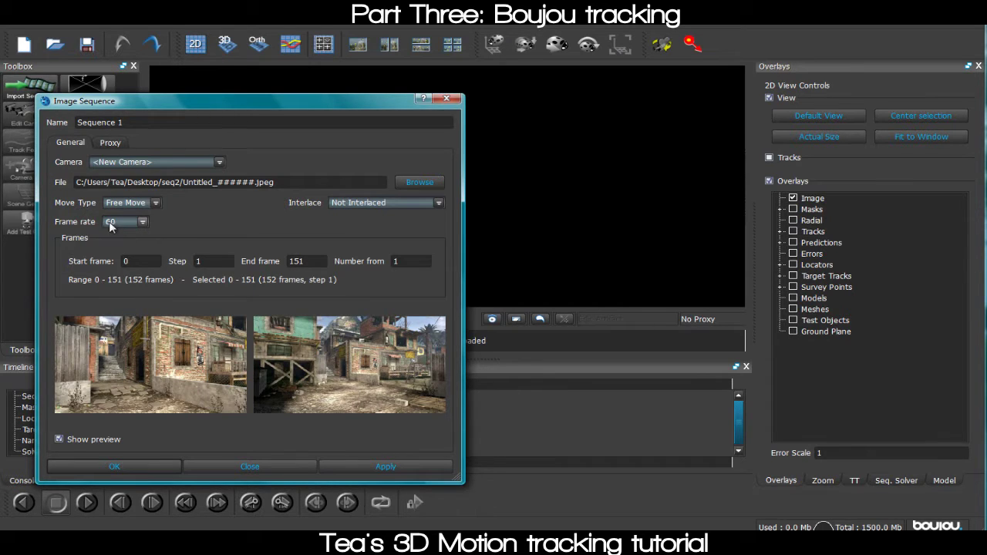
click(109, 223)
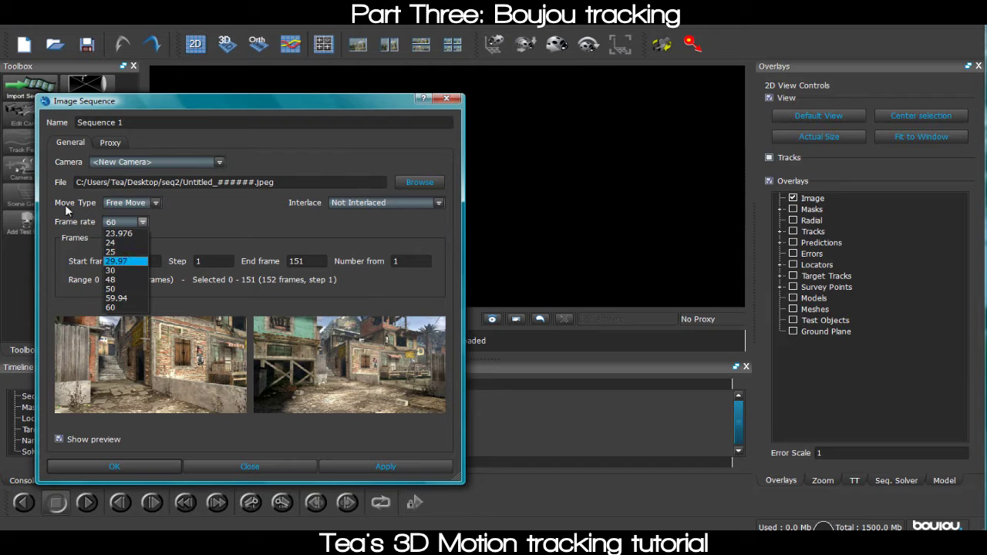
click(121, 223)
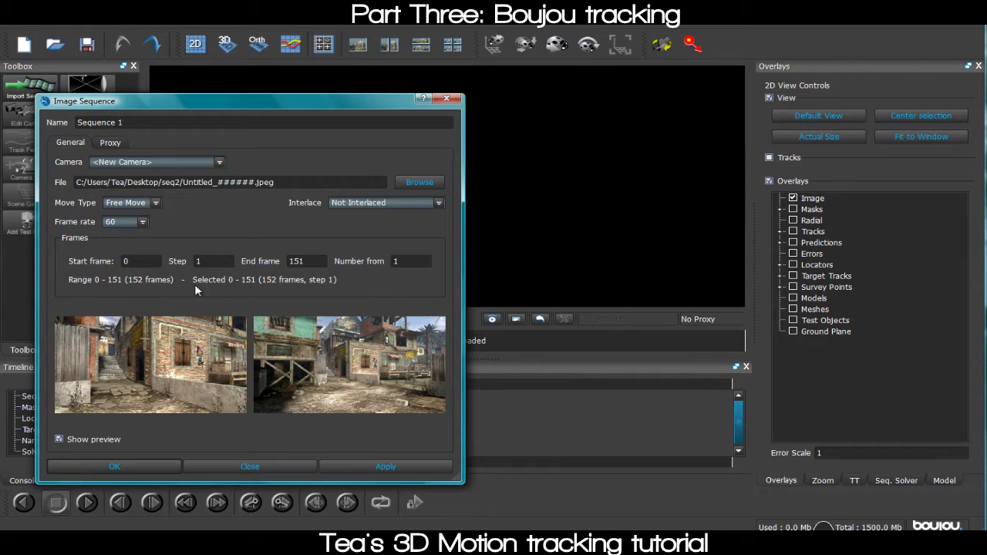
click(393, 468)
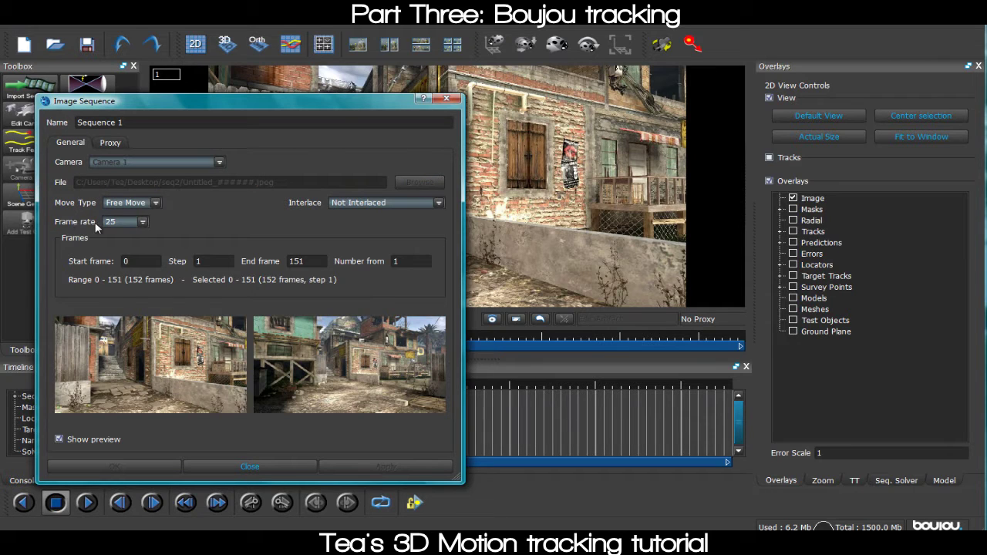
click(121, 223)
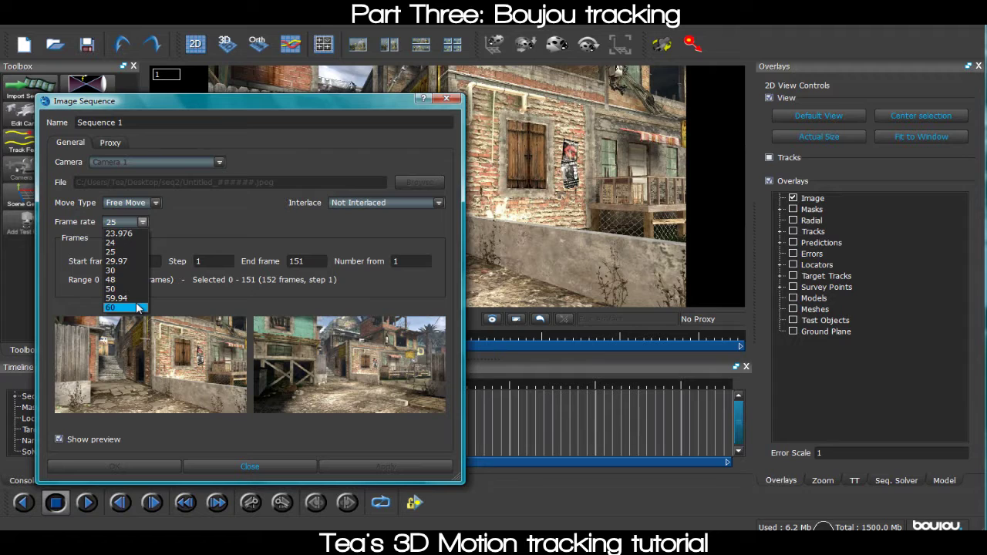
click(112, 307)
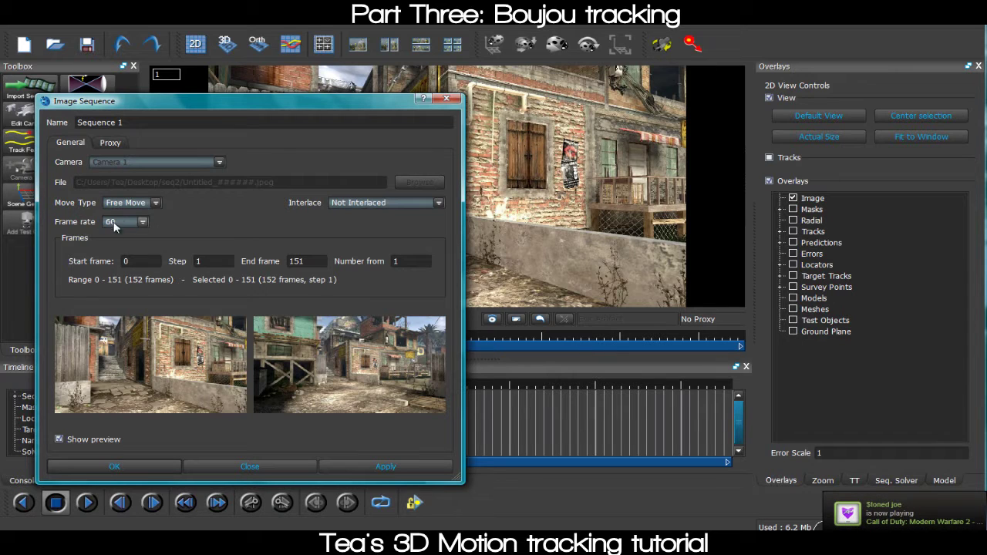
click(424, 467)
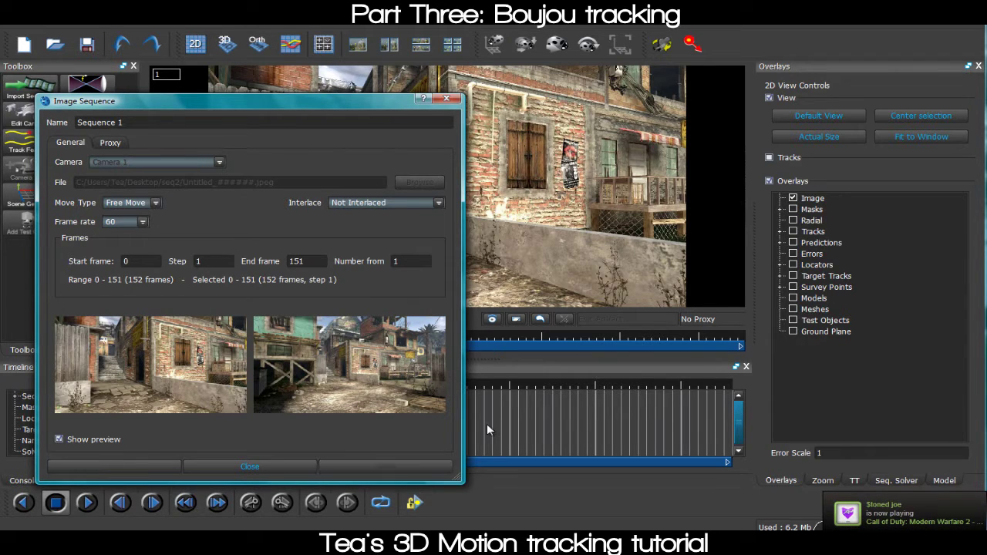
click(255, 466)
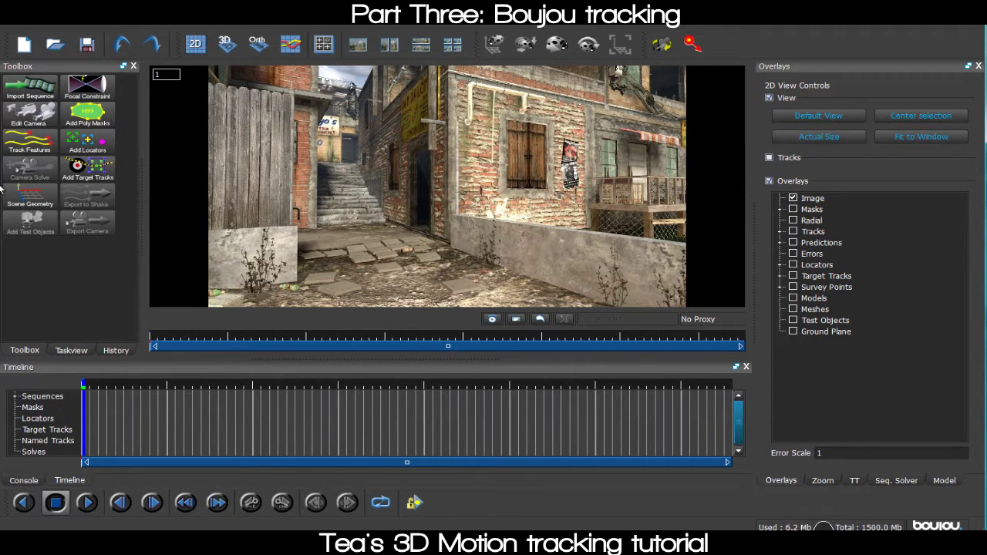
Set feature tracking to Large feature scale with raised sensitivity, moving the dialog aside
click(27, 138)
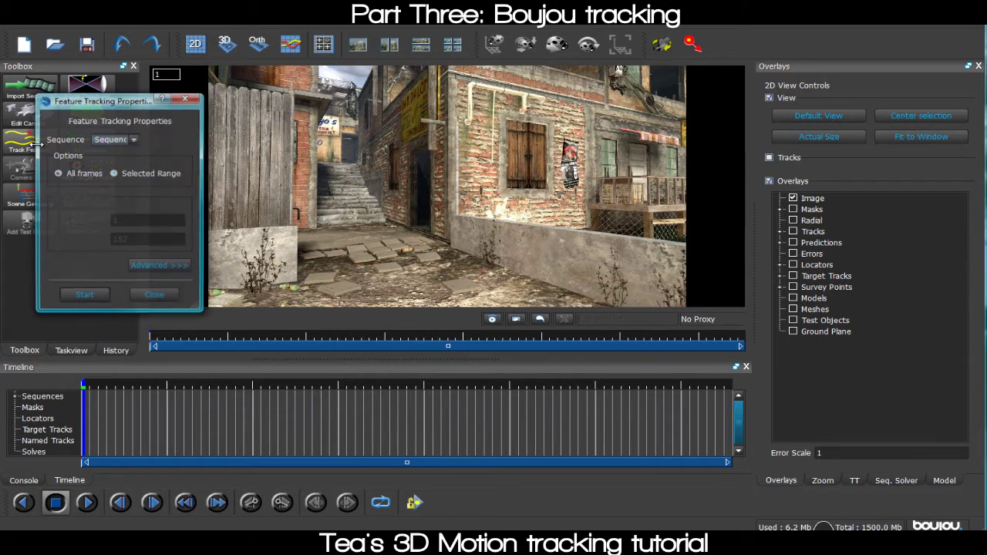
click(168, 267)
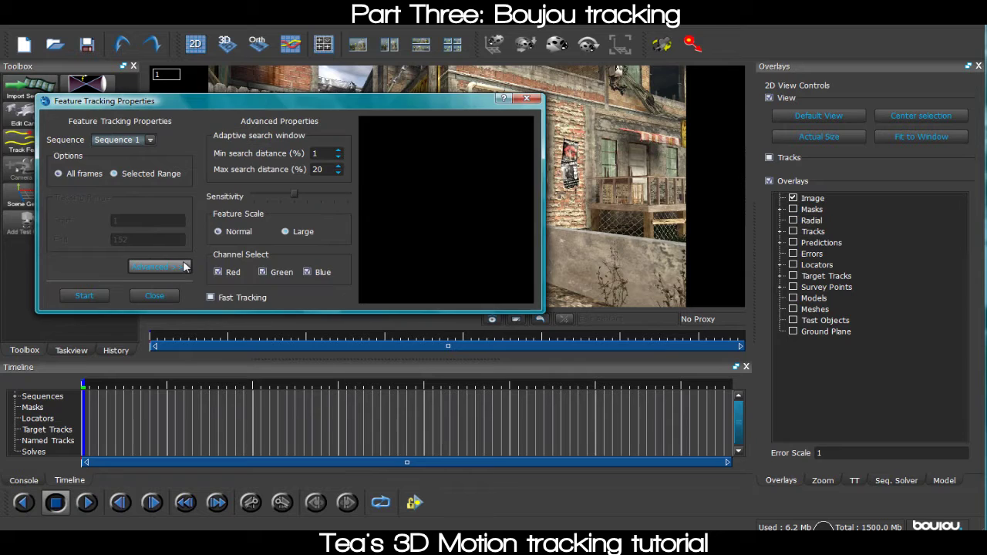
click(284, 233)
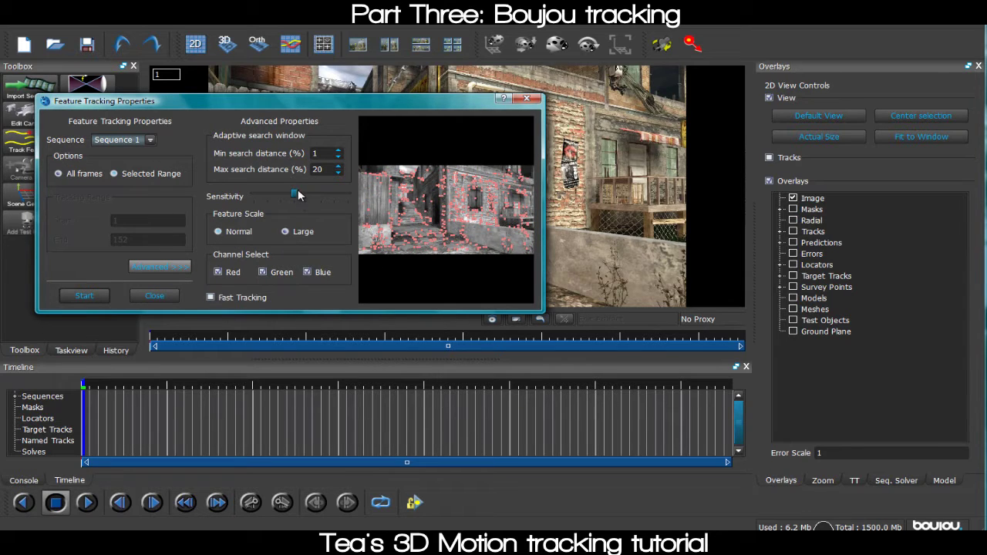
drag(320, 199, 335, 199)
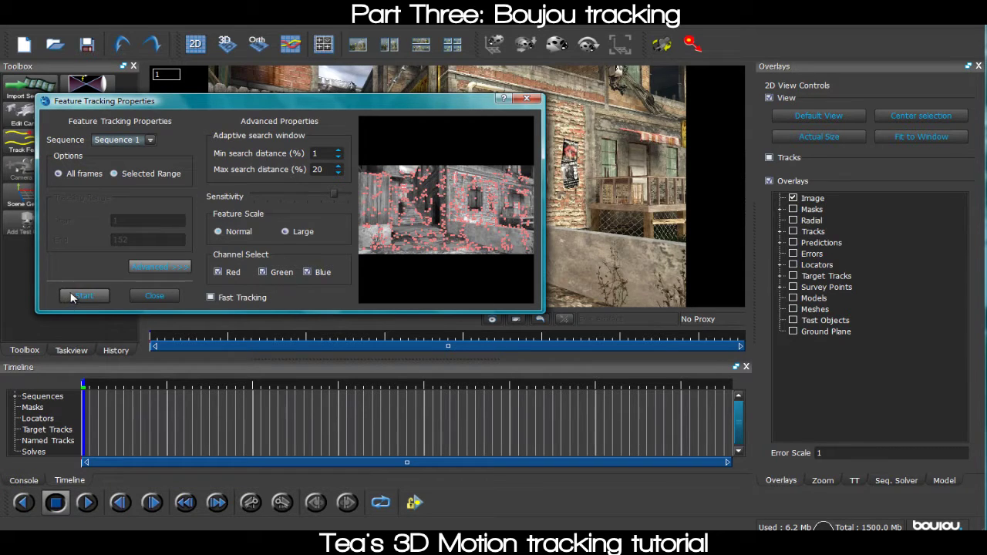
drag(116, 105, 263, 109)
Track features across all frames, then scrub the frame ruler to review the tracks
click(231, 300)
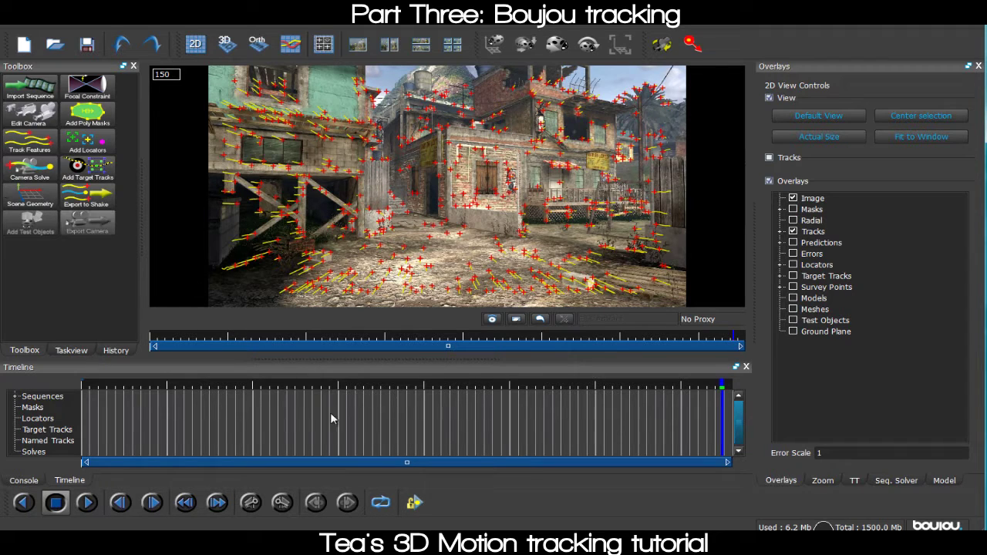
drag(294, 344, 478, 338)
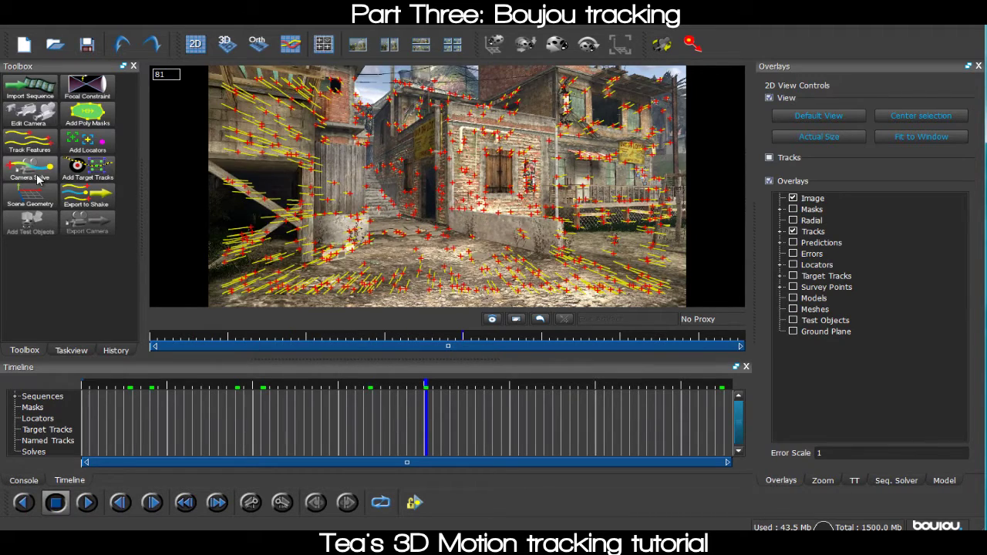
Solve the camera over all frames with radial distortion and path smoothness optimization enabled
click(31, 170)
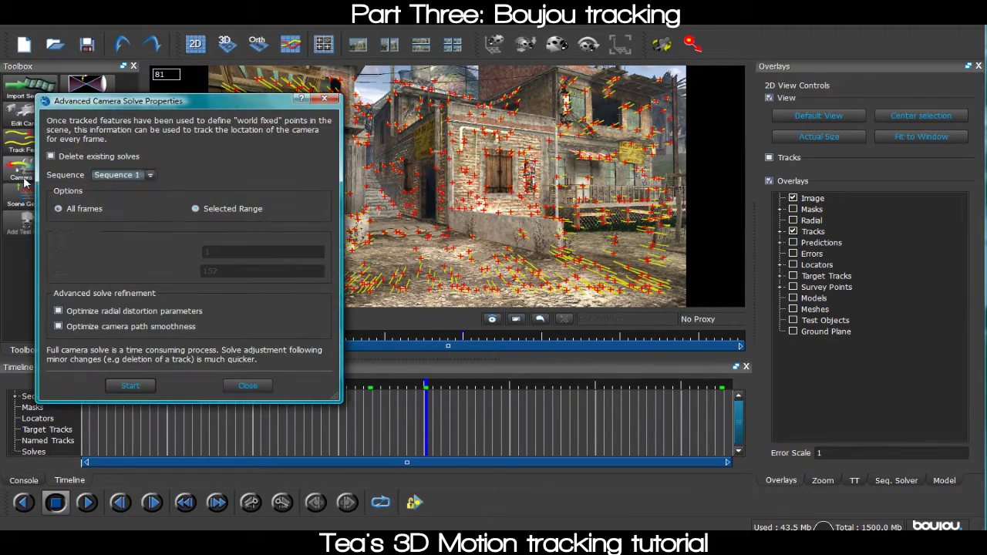
click(248, 386)
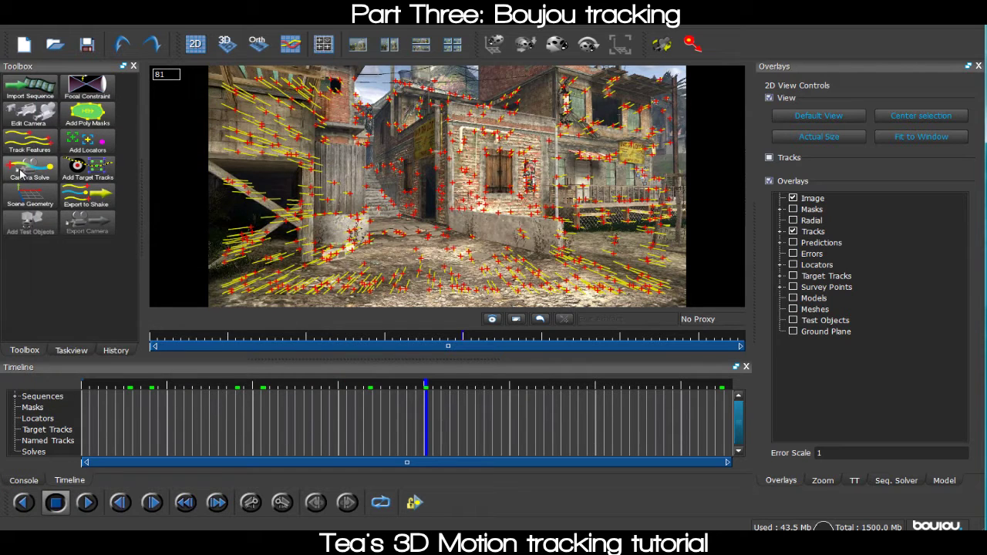
click(22, 171)
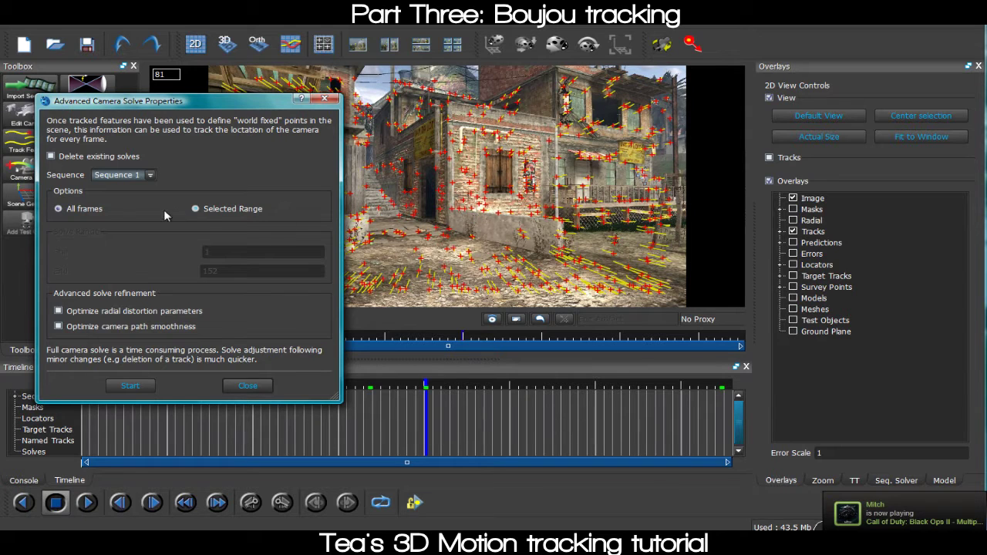
click(96, 331)
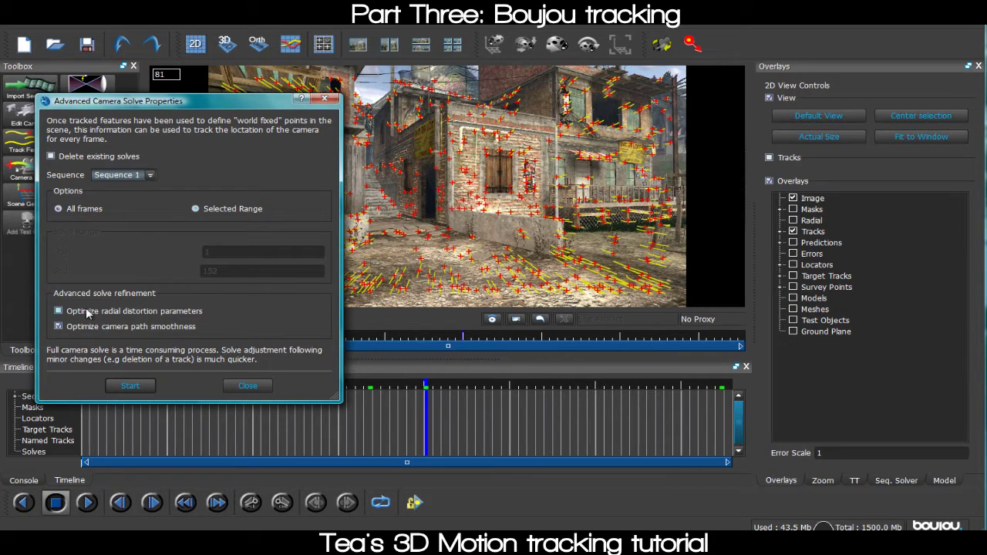
click(85, 310)
click(133, 385)
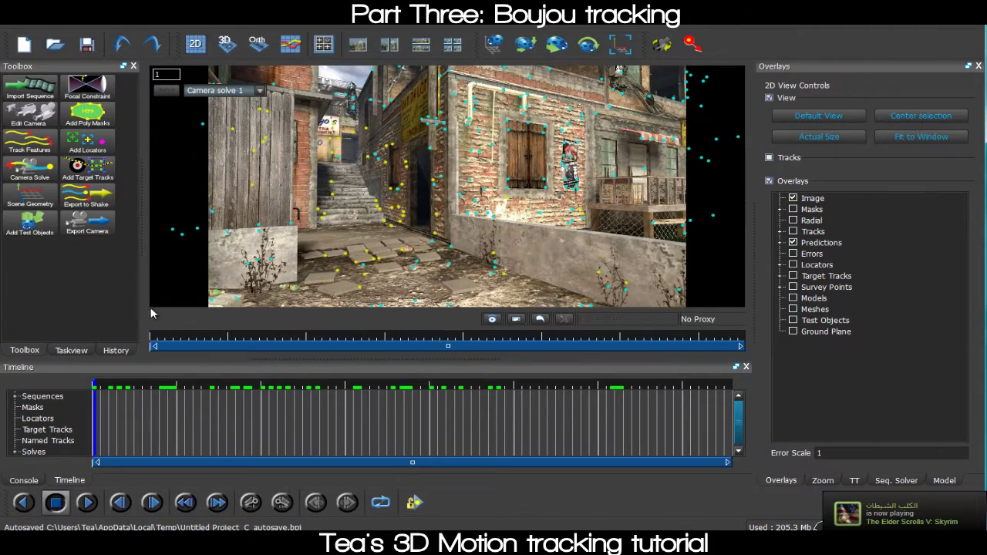
Scrub frames to check the solve, then open Scene Geometry and dock its window at the upper right
drag(415, 336, 388, 339)
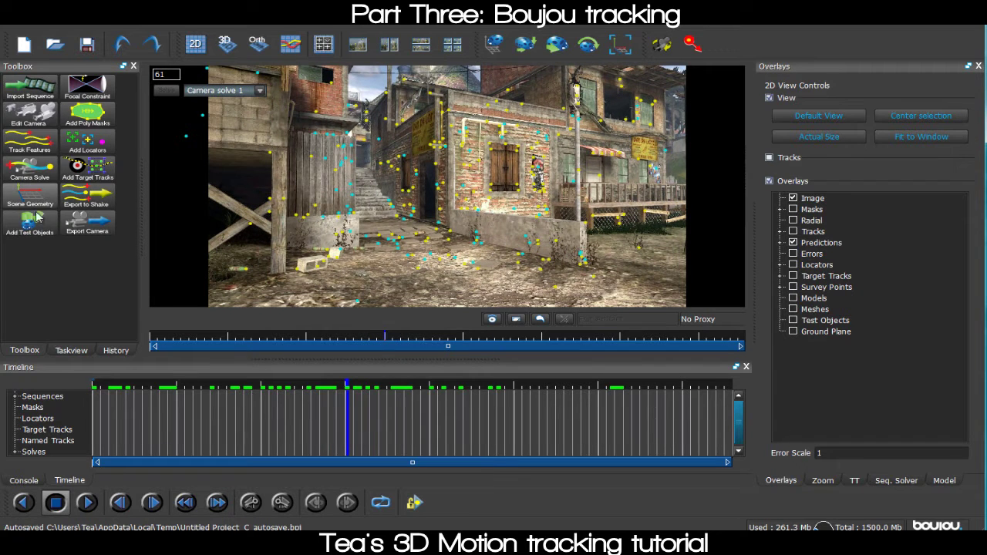
click(44, 204)
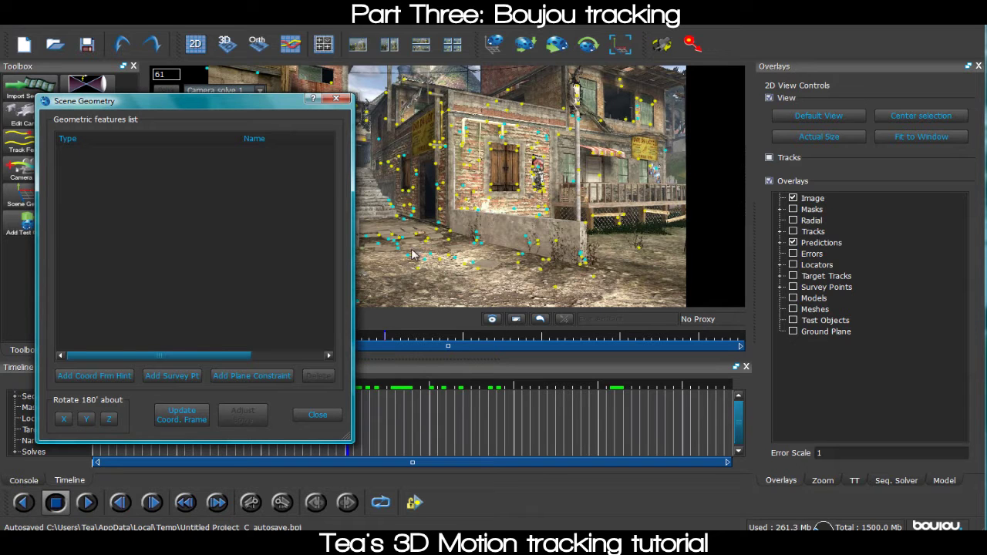
drag(235, 103, 900, 115)
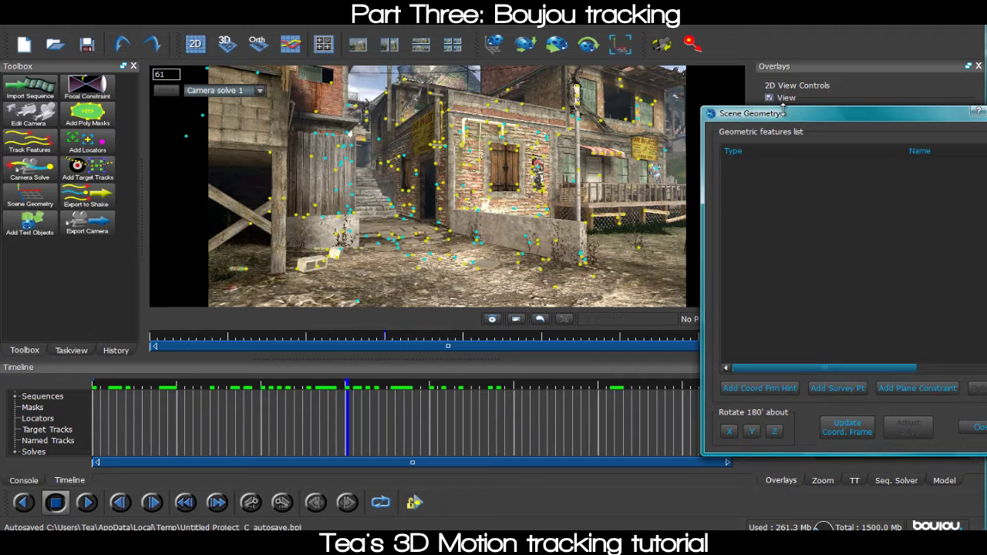
drag(784, 114, 764, 44)
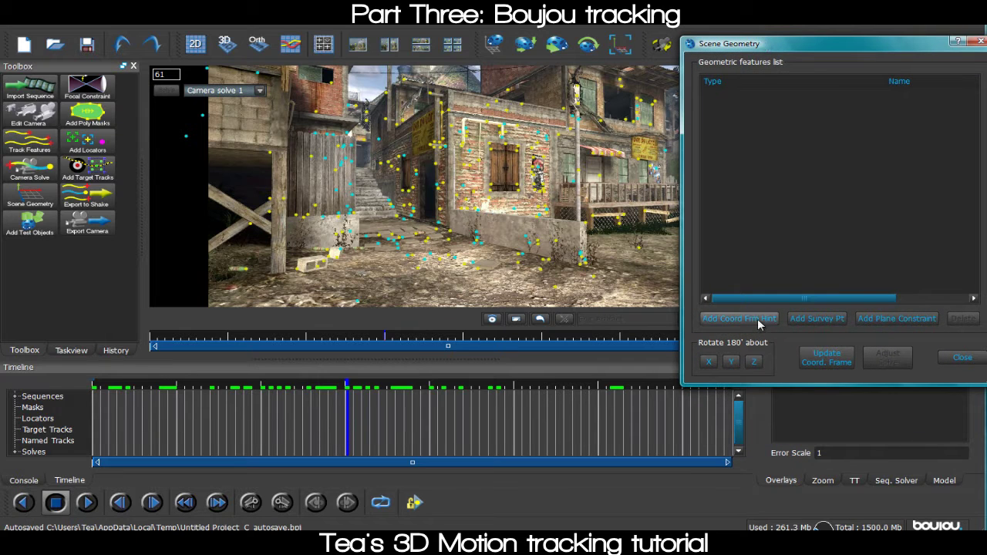